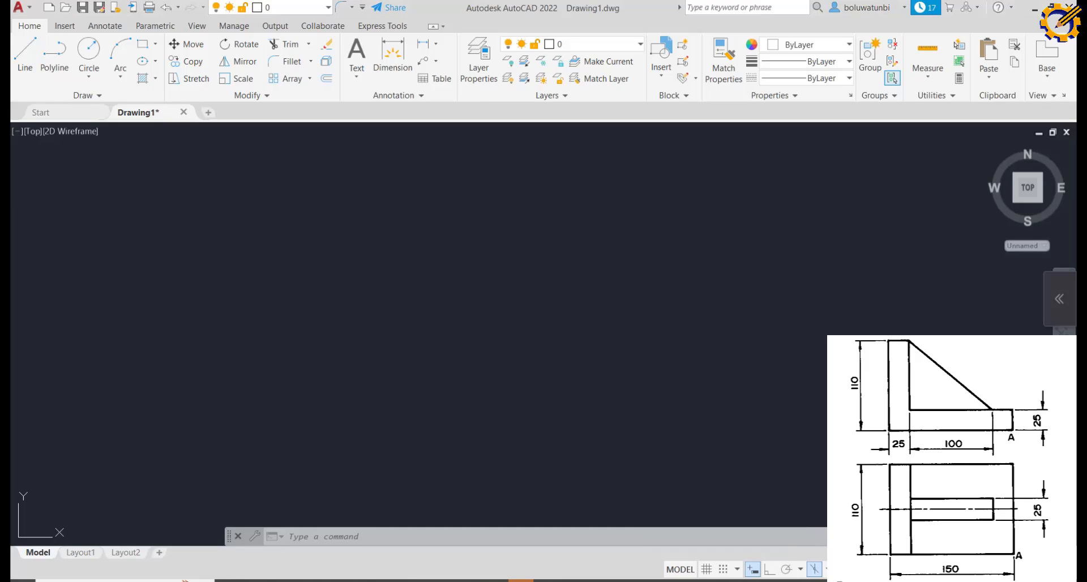
Enable polar tracking at 30-degree increments and set the isometric drafting plane to isoplane Top
{"action": "key", "text": "F10"}
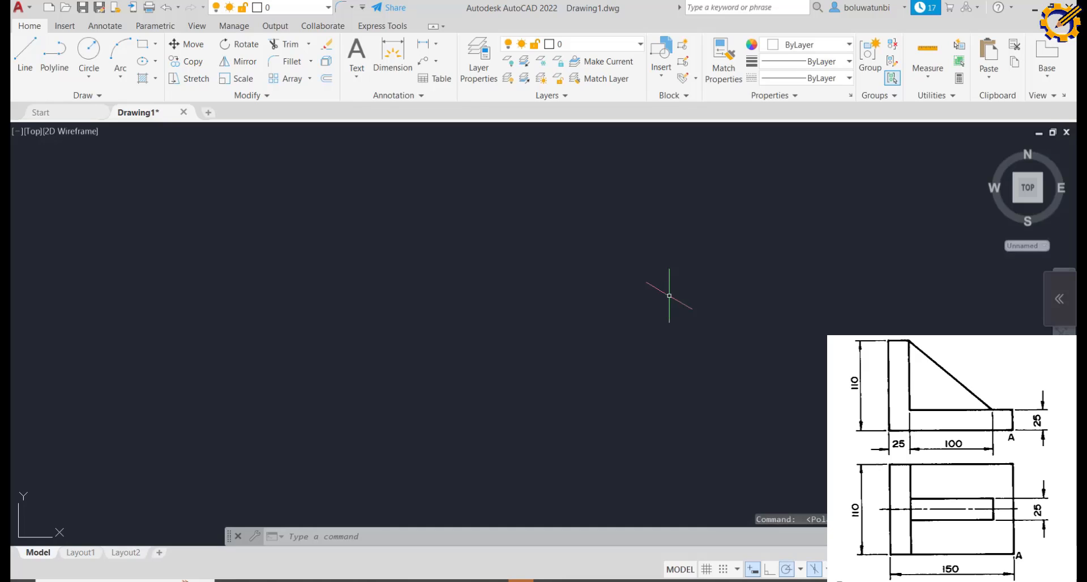
{"action": "left_click", "coordinate": [800, 569]}
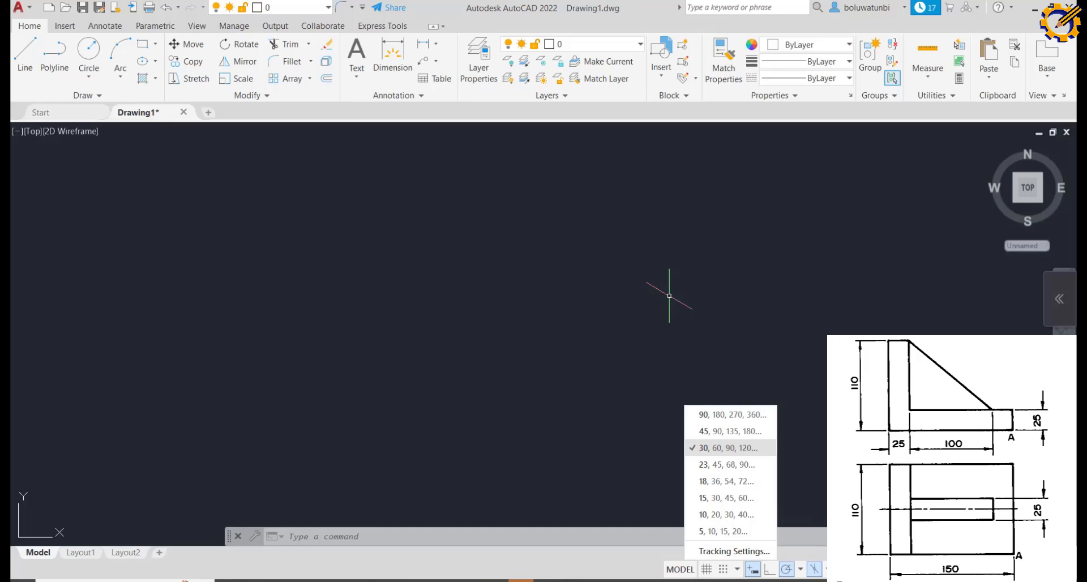
{"action": "left_click", "coordinate": [712, 448]}
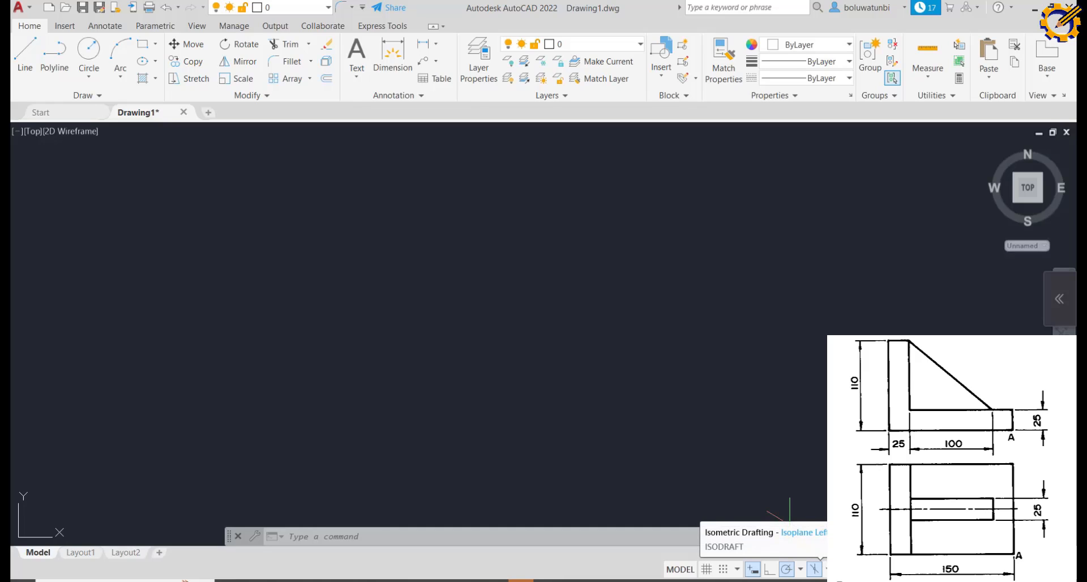
{"action": "left_click", "coordinate": [827, 569]}
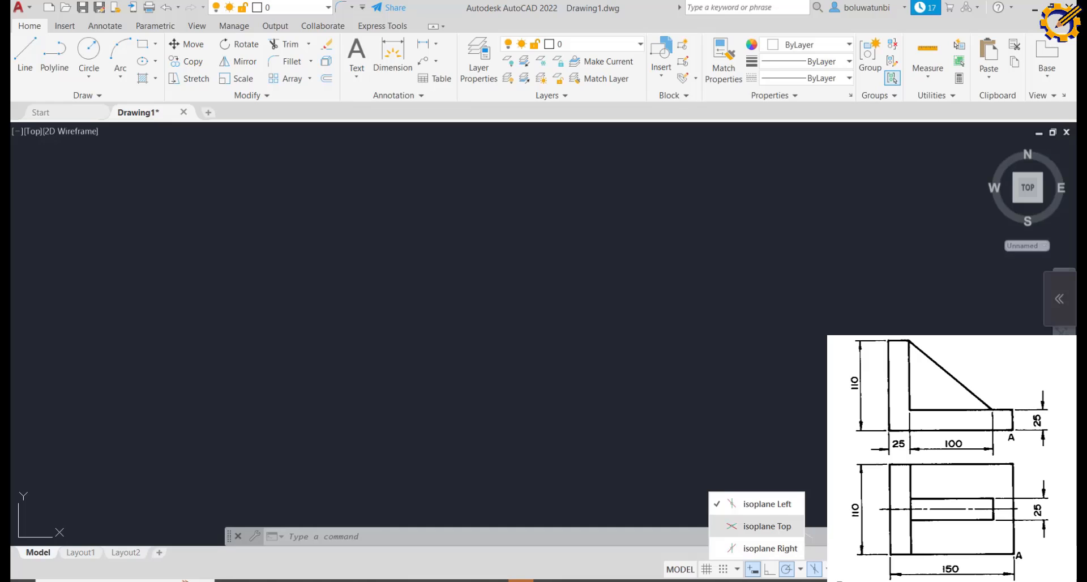
{"action": "left_click", "coordinate": [787, 526]}
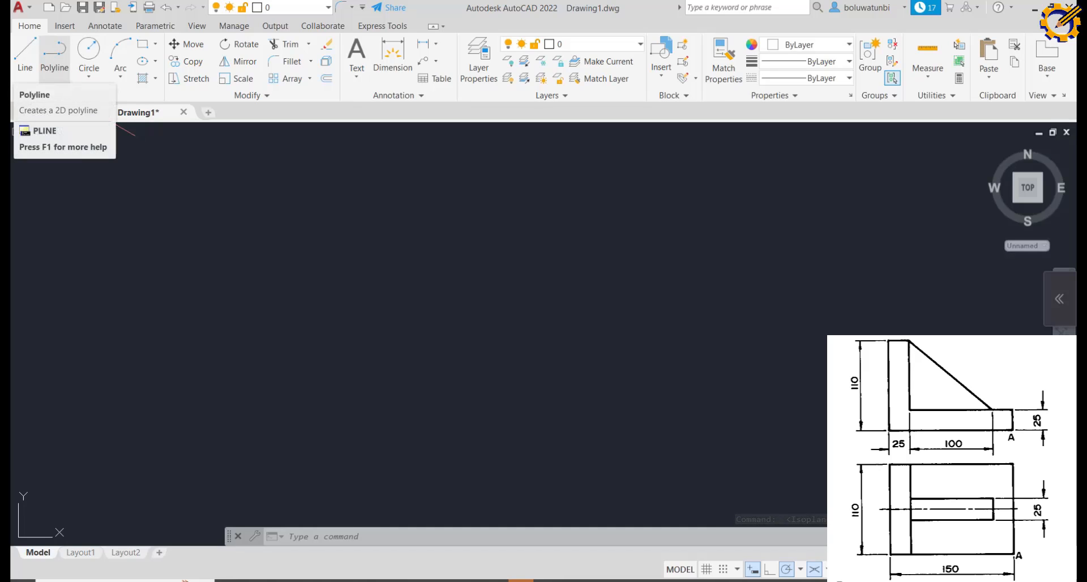
Start a polyline in the empty drawing area with a 110-unit edge rising at 30 degrees
{"action": "left_click", "coordinate": [55, 54]}
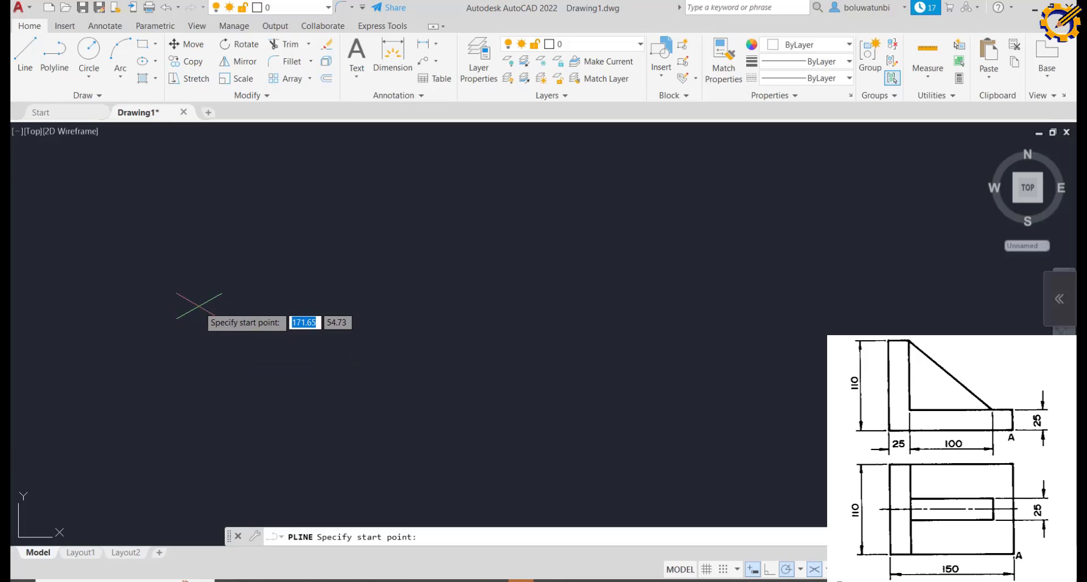
{"action": "left_click", "coordinate": [168, 338]}
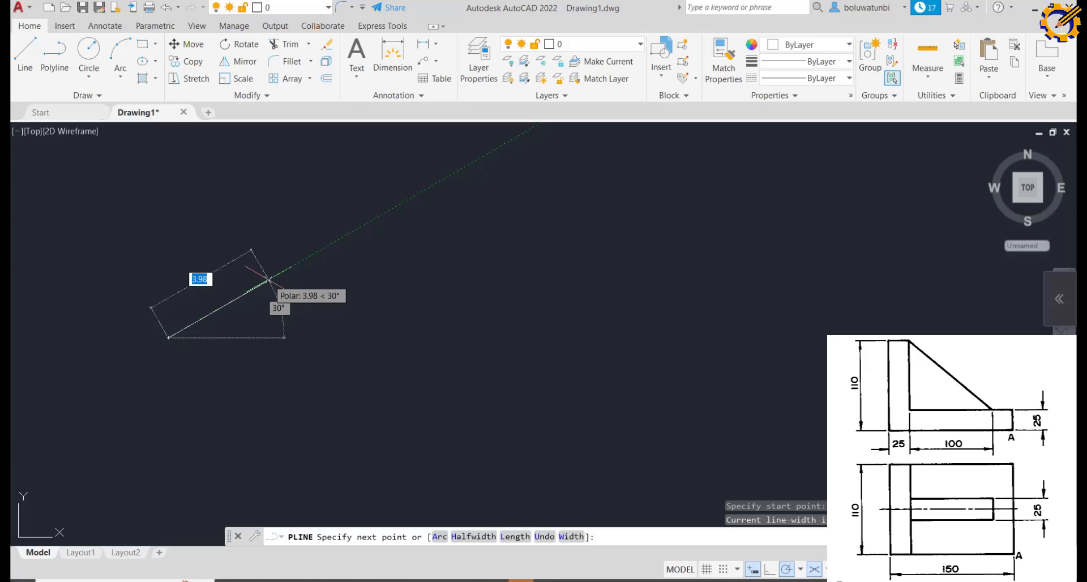
{"action": "type", "text": "110"}
{"action": "key", "text": "Return"}
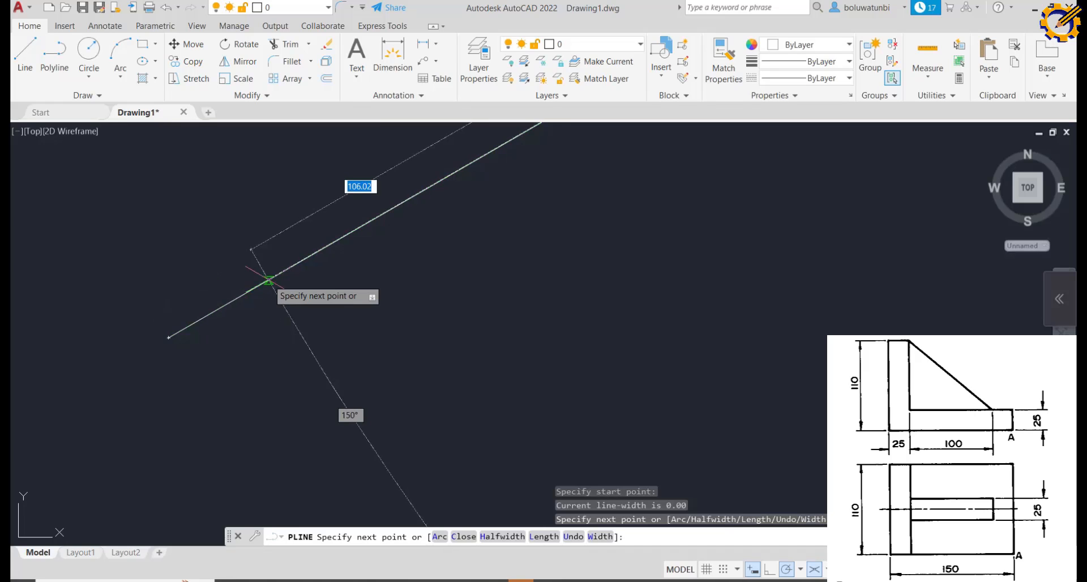
Complete the upright's top face with a 25-unit edge at 330 degrees, a 110-unit edge at 210 degrees and a closing edge to the start
{"action": "scroll", "coordinate": [268, 279], "scroll_direction": "up", "scroll_amount": 4}
{"action": "scroll", "coordinate": [268, 279], "scroll_direction": "down", "scroll_amount": 6}
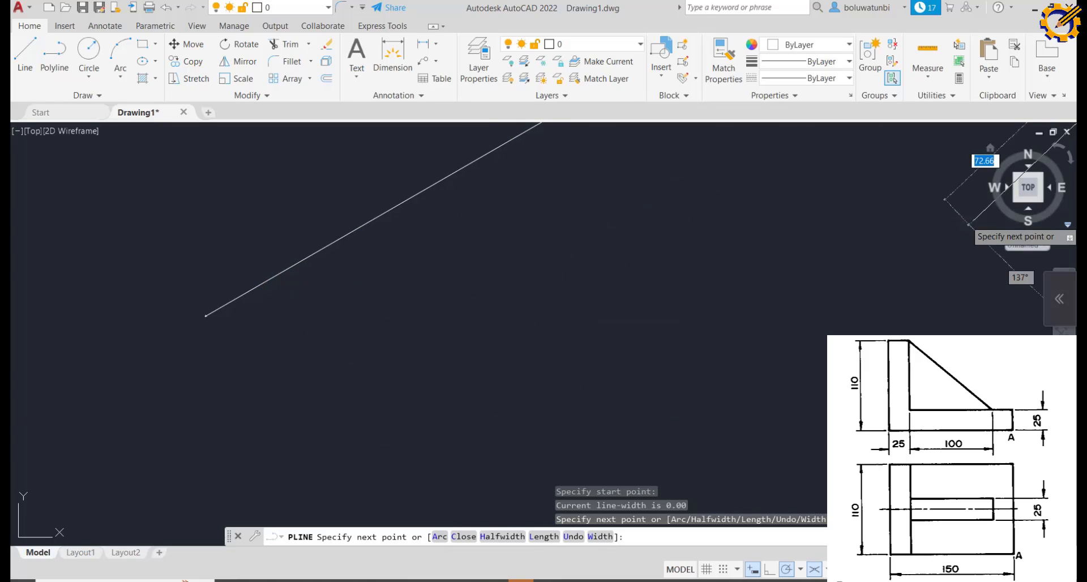
{"action": "left_click", "coordinate": [1028, 188]}
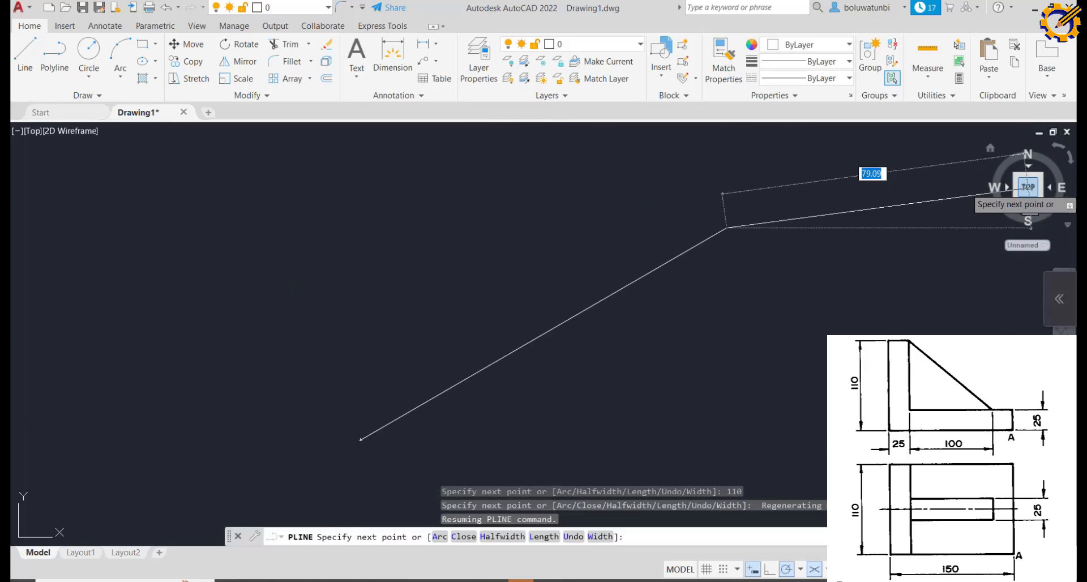
{"action": "left_click", "coordinate": [1029, 188]}
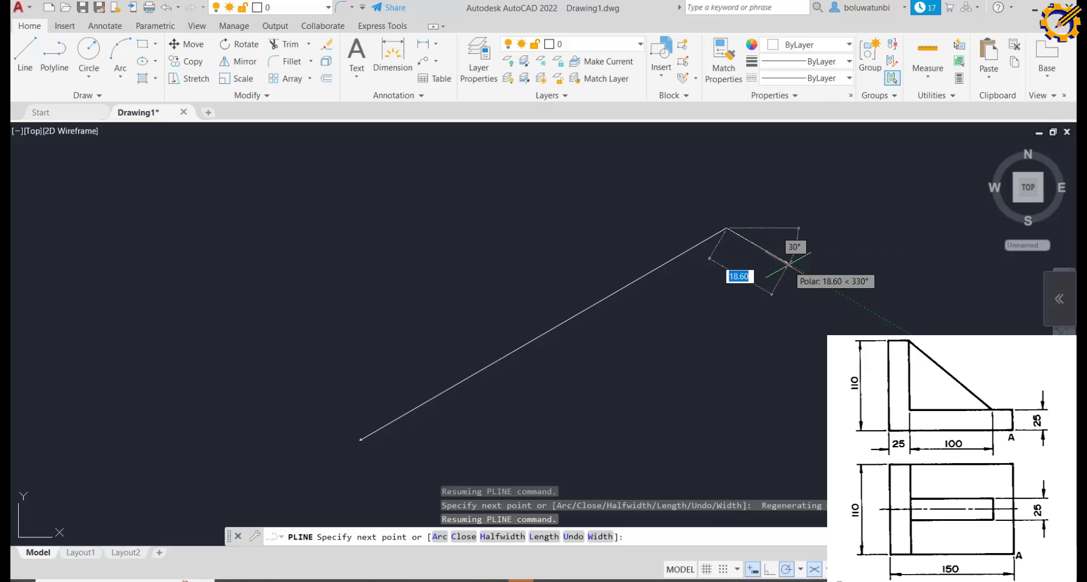
{"action": "type", "text": "25"}
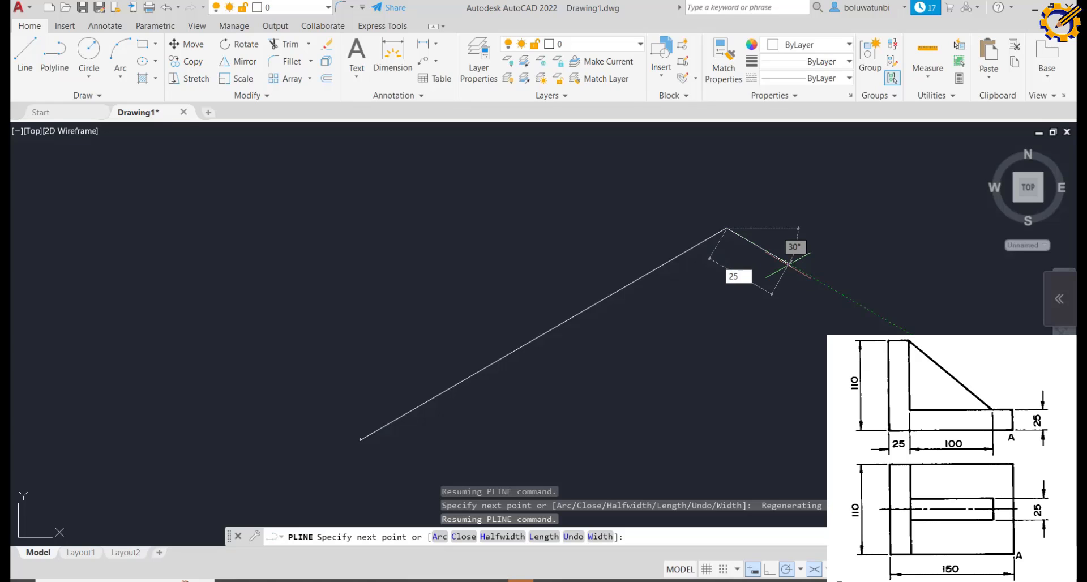
{"action": "key", "text": "Return"}
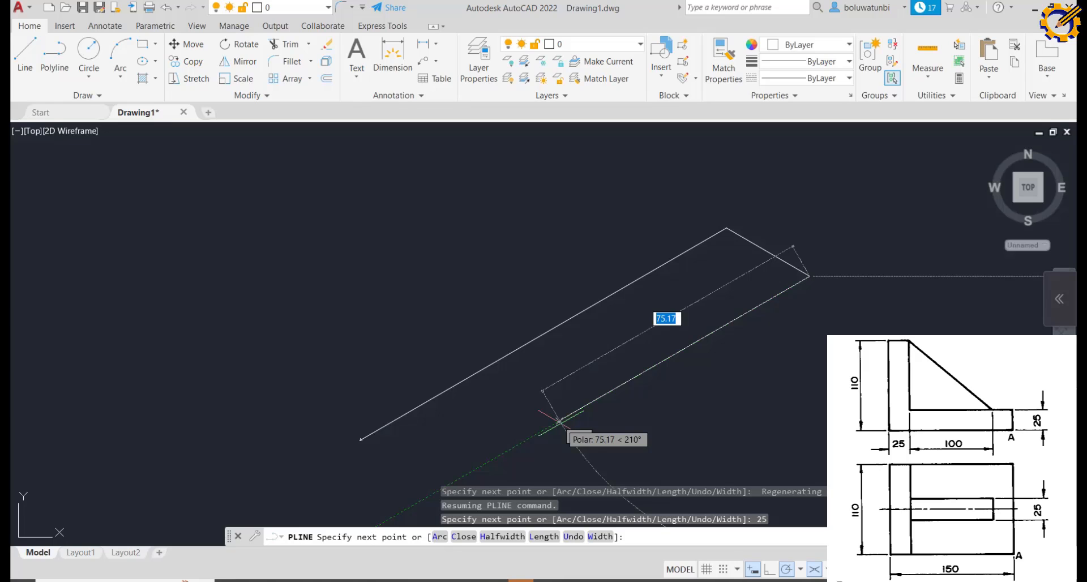
{"action": "type", "text": "110"}
{"action": "key", "text": "Return"}
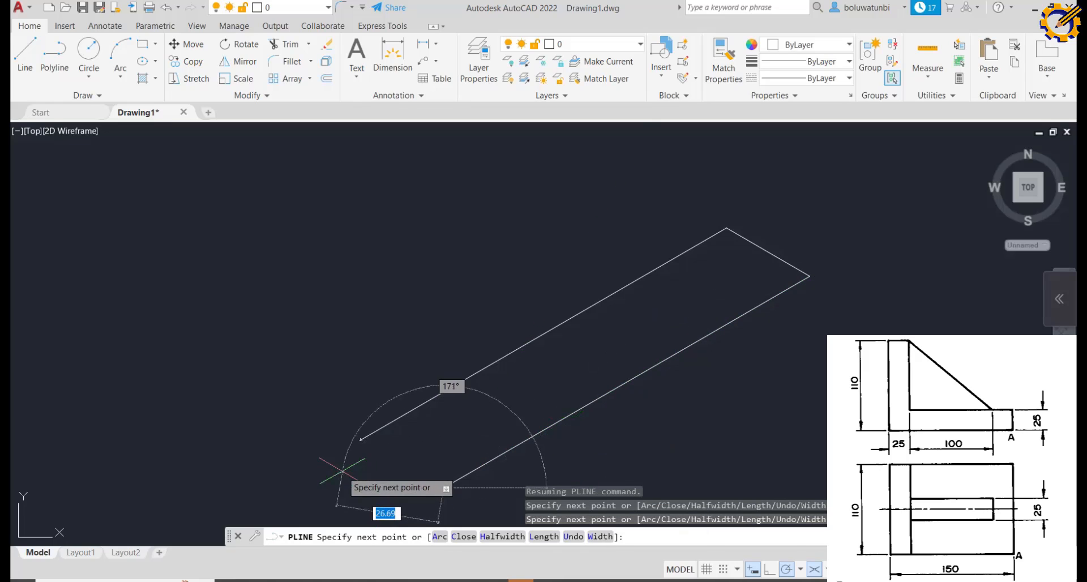
{"action": "left_click", "coordinate": [360, 440]}
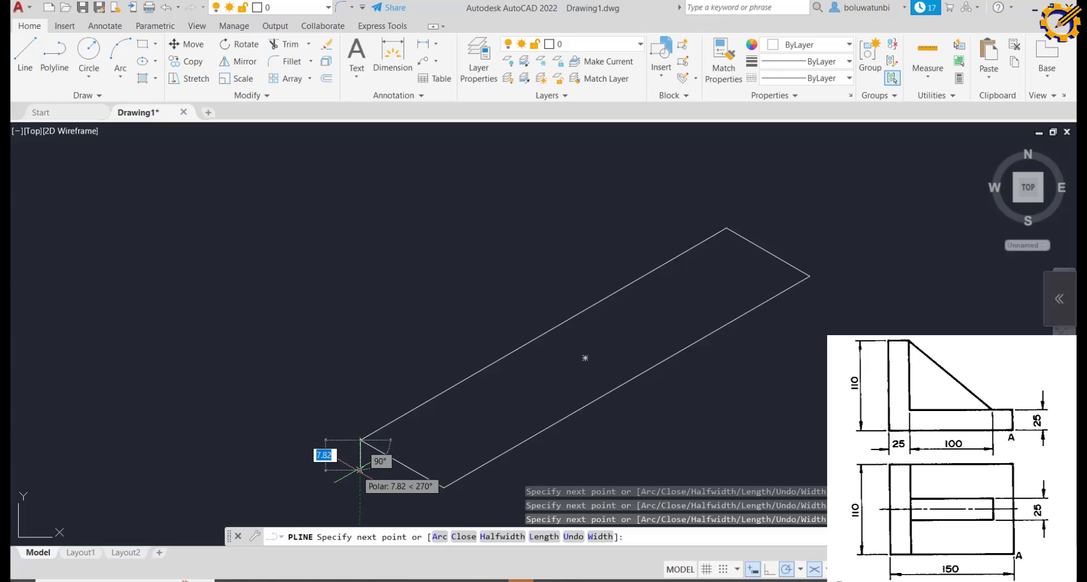
Continue the polyline 110 units straight down from the top face's starting corner
{"action": "middle_click_drag", "start_coordinate": [377, 423], "coordinate": [405, 212]}
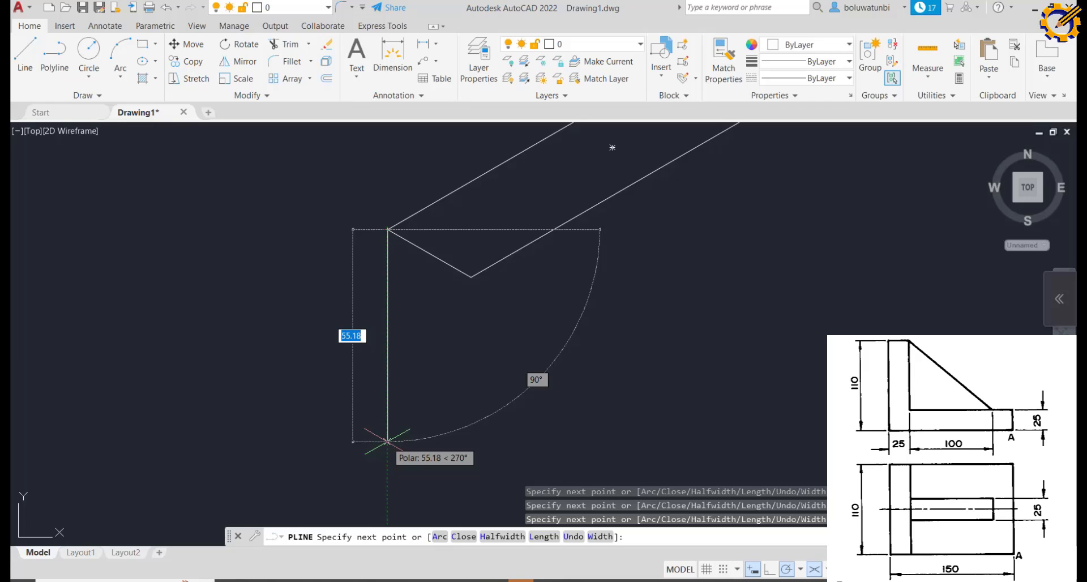
{"action": "type", "text": "110"}
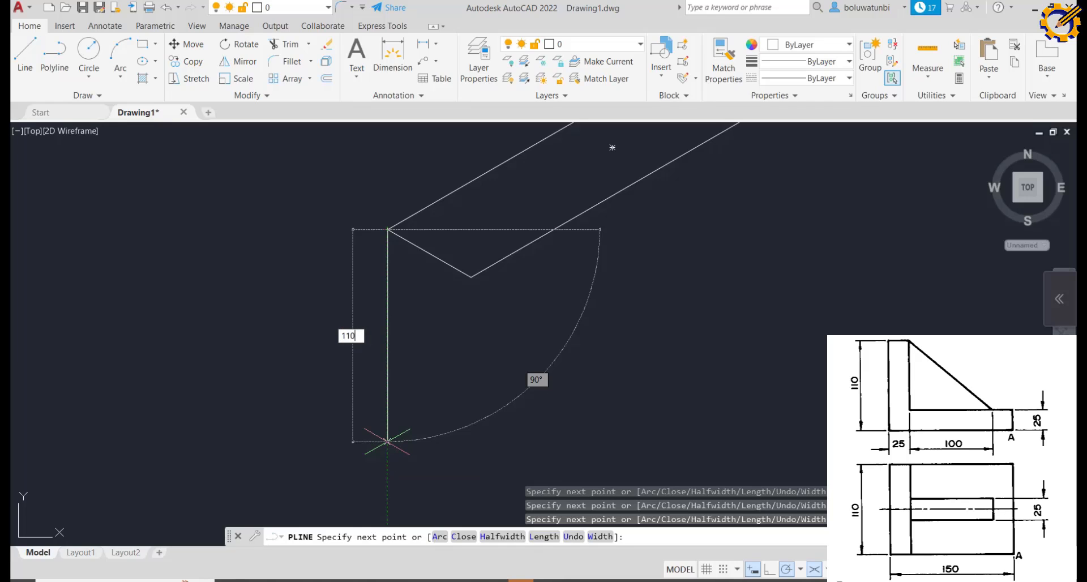
{"action": "key", "text": "Return"}
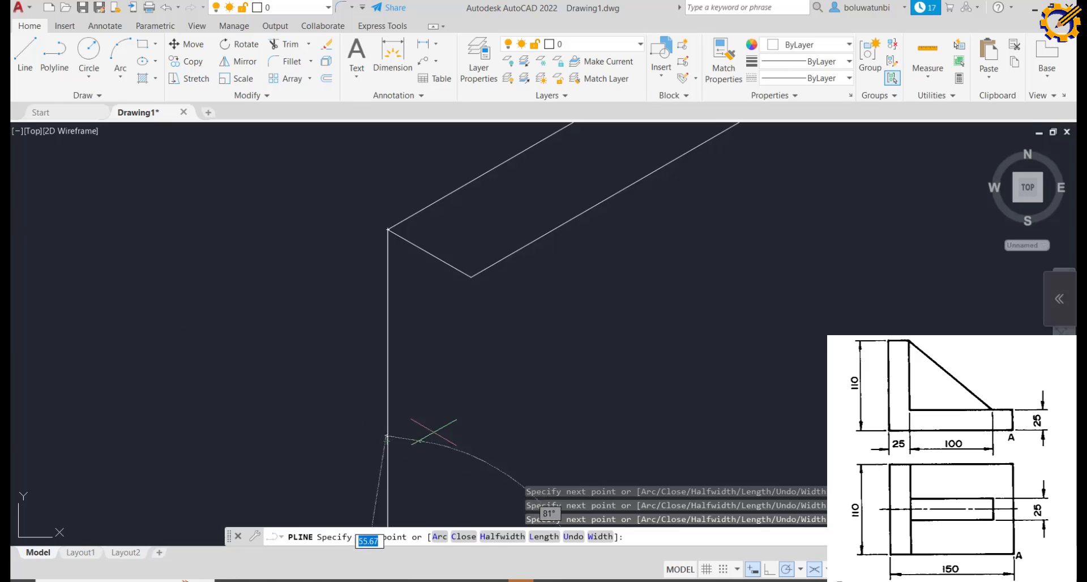
Add the 150-unit bottom edge from the vertical's lower end, sloping 30 degrees downward to the right
{"action": "middle_click", "coordinate": [984, 244]}
{"action": "middle_click", "coordinate": [984, 244]}
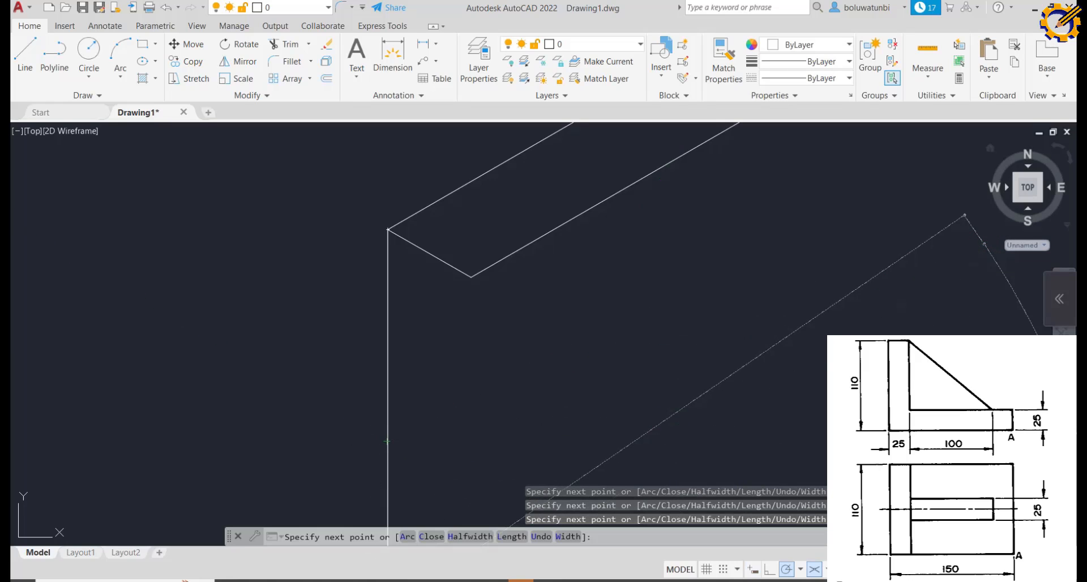
{"action": "mouse_move", "coordinate": [549, 445]}
{"action": "middle_mouse_down"}
{"action": "mouse_move", "coordinate": [509, 456]}
{"action": "mouse_move", "coordinate": [417, 301]}
{"action": "middle_mouse_up"}
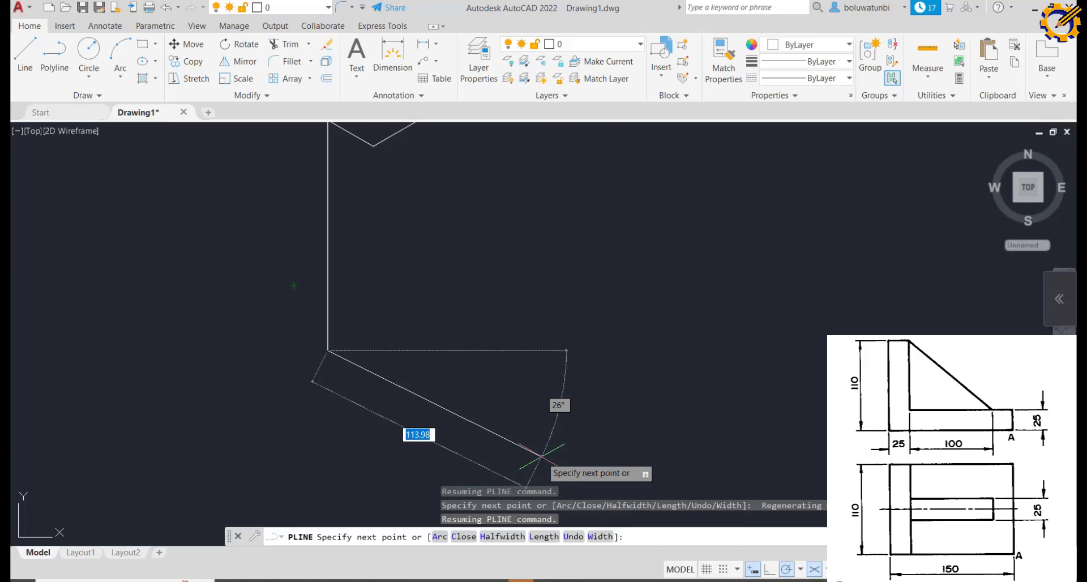
{"action": "key", "text": "Tab"}
{"action": "type", "text": "30"}
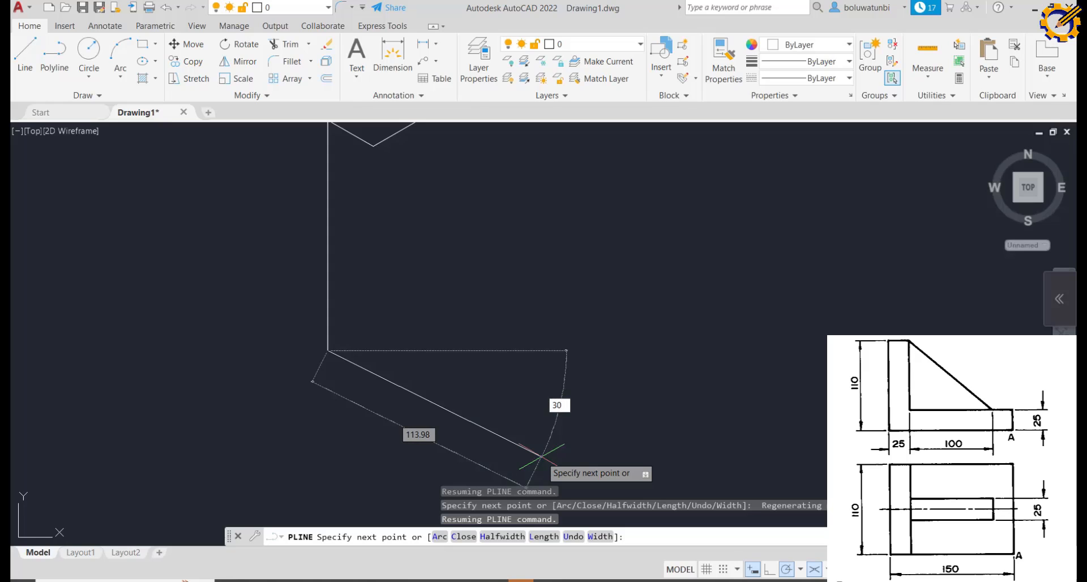
{"action": "key", "text": "Tab"}
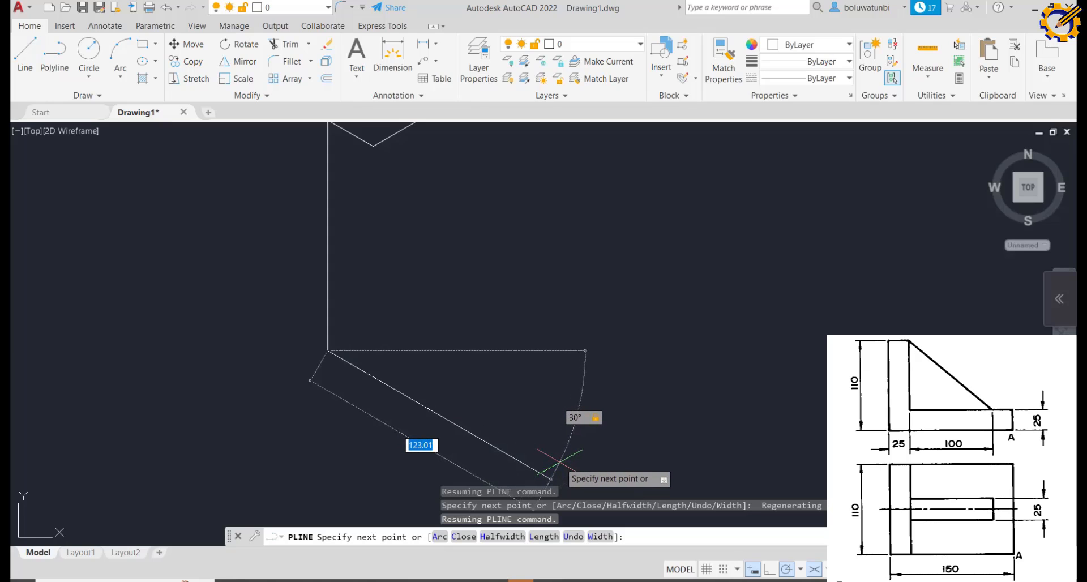
{"action": "type", "text": "150"}
{"action": "key", "text": "Return"}
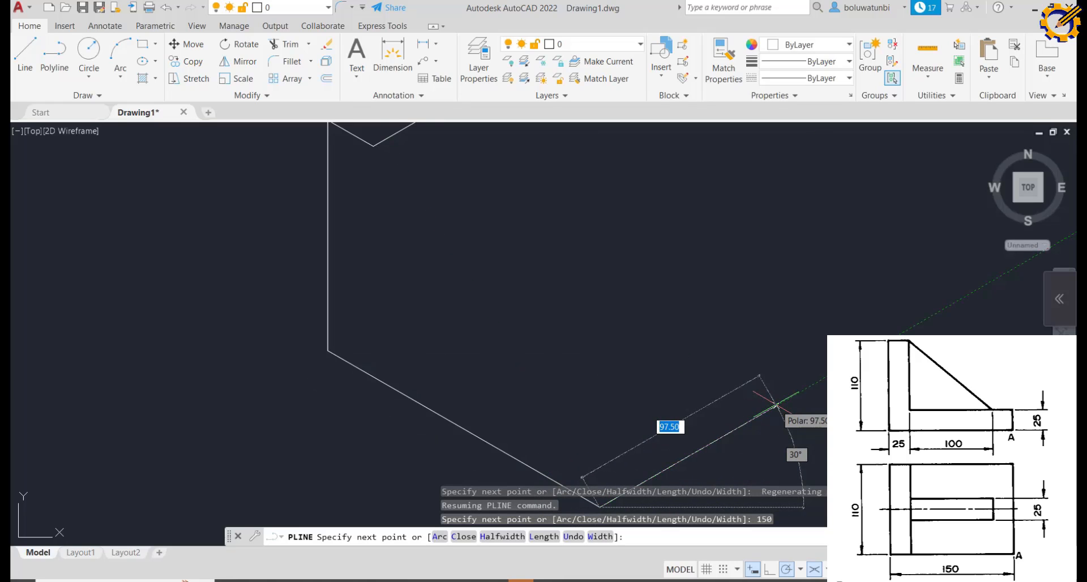
Add a 110-unit bottom edge rising at 30 degrees from the end of the 150-unit edge
{"action": "key", "text": "Tab"}
{"action": "type", "text": "30"}
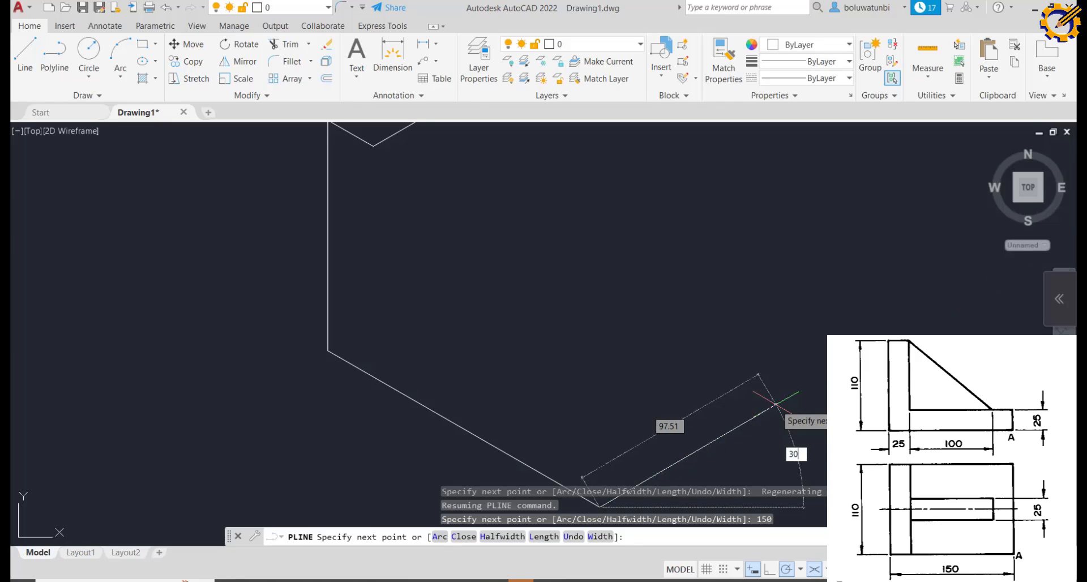
{"action": "key", "text": "Tab"}
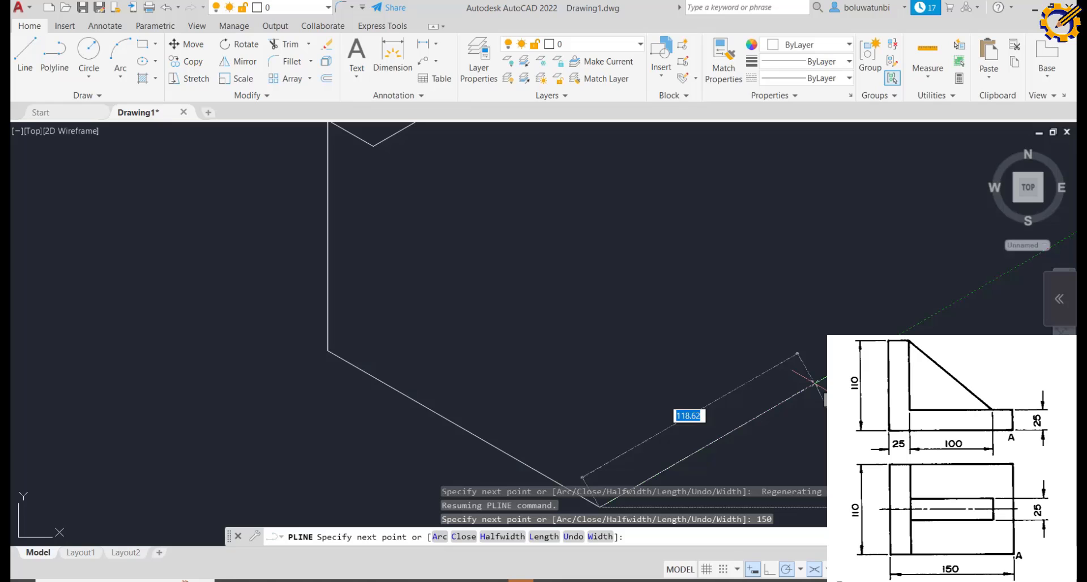
{"action": "type", "text": "110"}
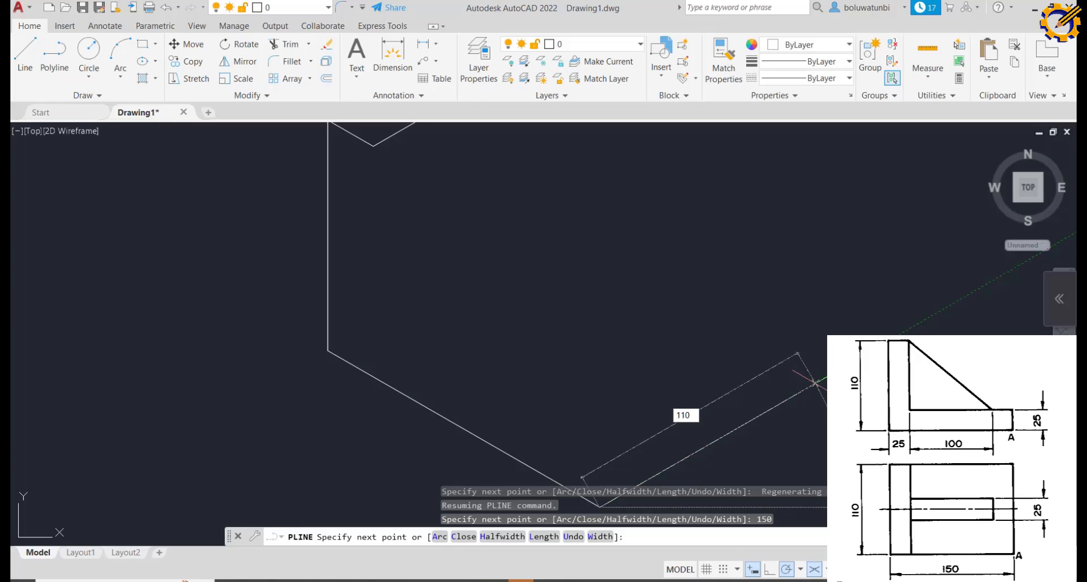
{"action": "key", "text": "Return"}
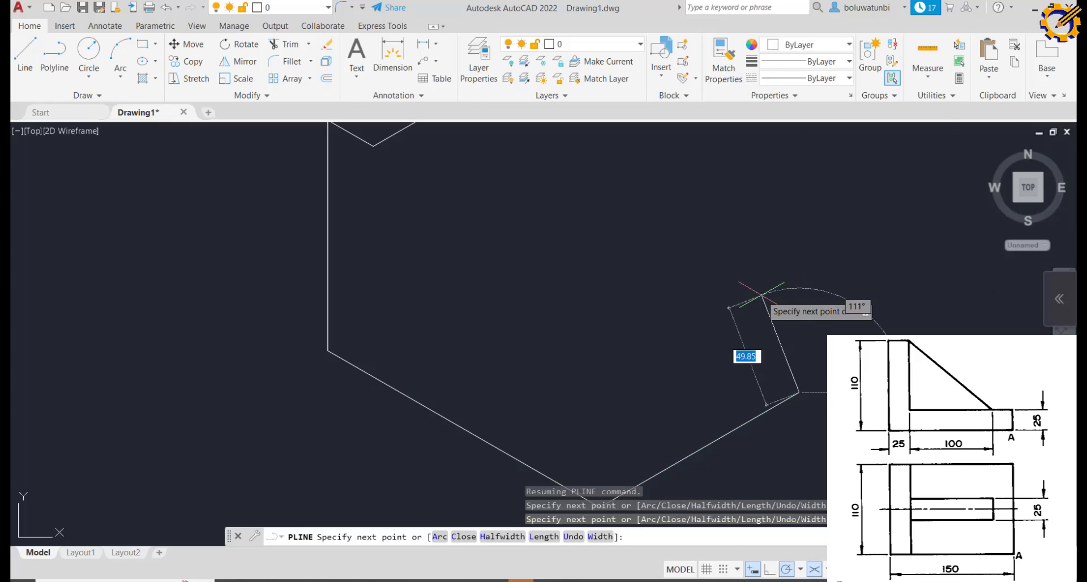
Close the base's end face with a 25-unit upward edge, a 110-unit edge at 210 degrees and a vertical to the lower corner, ending the polyline
{"action": "mouse_move", "coordinate": [758, 298]}
{"action": "middle_mouse_down"}
{"action": "mouse_move", "coordinate": [583, 226]}
{"action": "mouse_move", "coordinate": [541, 347]}
{"action": "mouse_move", "coordinate": [535, 419]}
{"action": "mouse_move", "coordinate": [570, 305]}
{"action": "middle_mouse_up"}
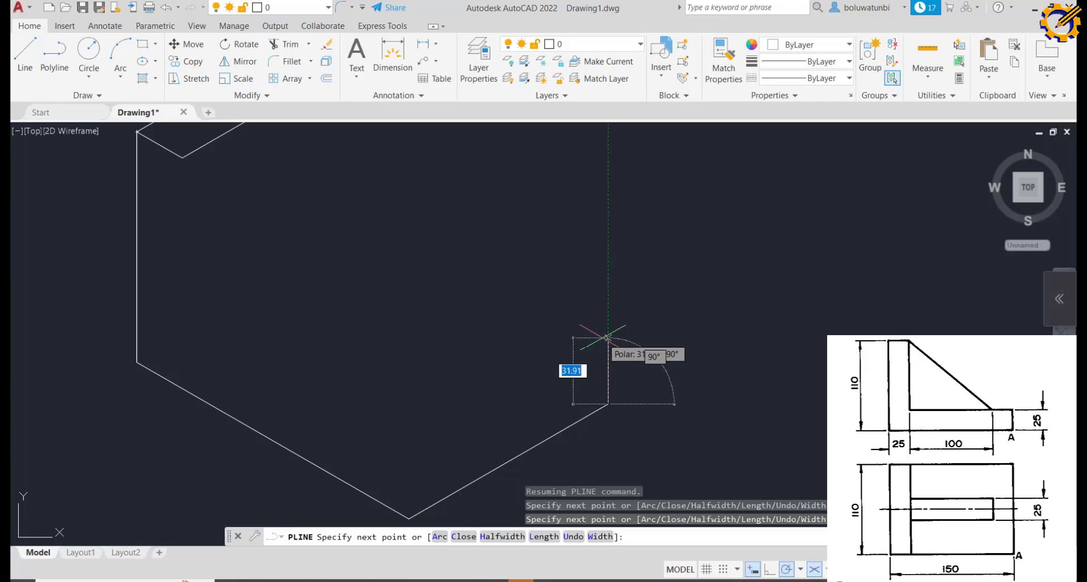
{"action": "type", "text": "25"}
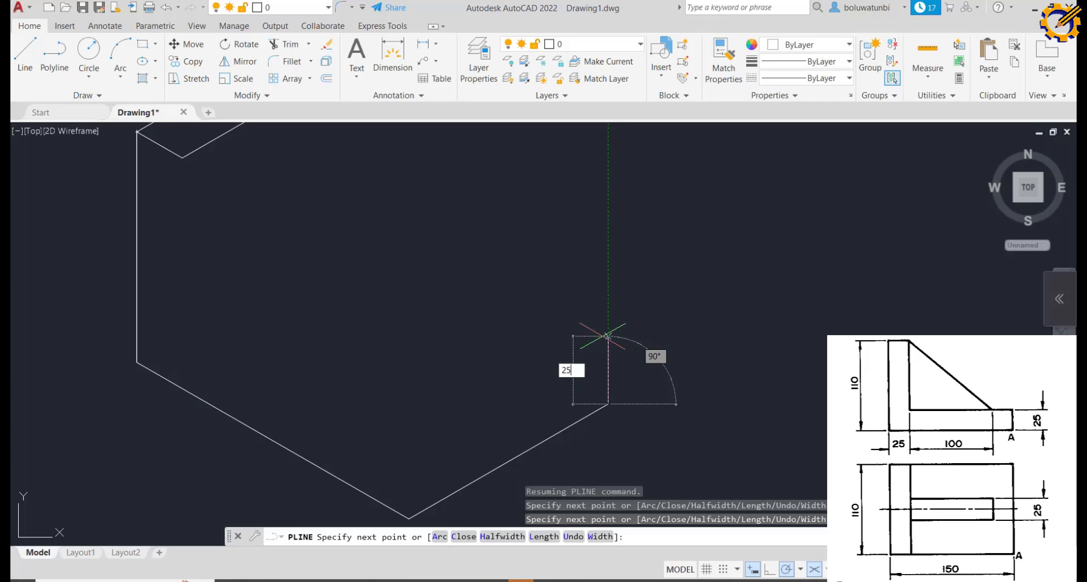
{"action": "key", "text": "Return"}
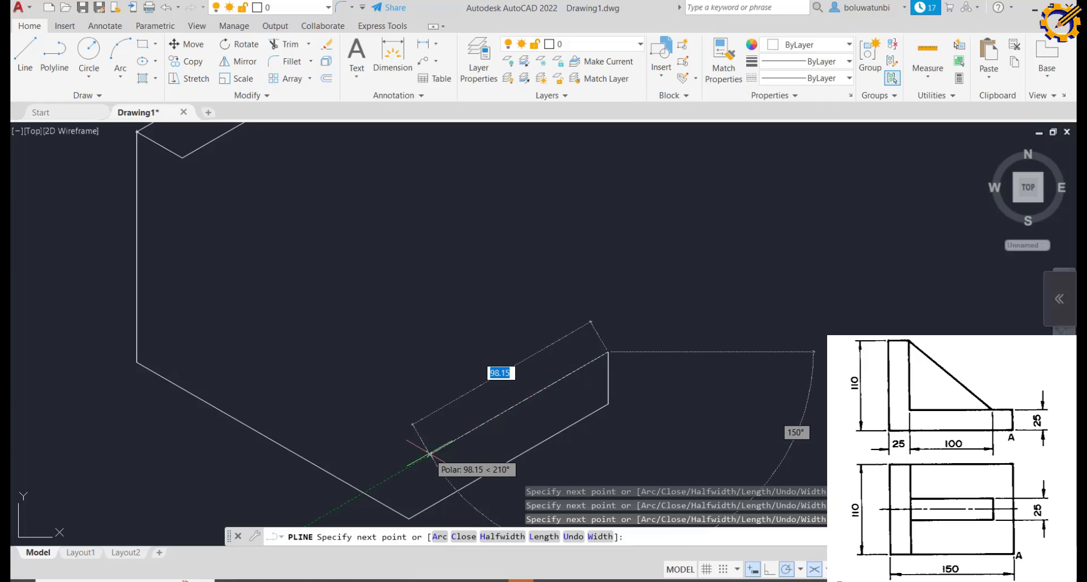
{"action": "type", "text": "110"}
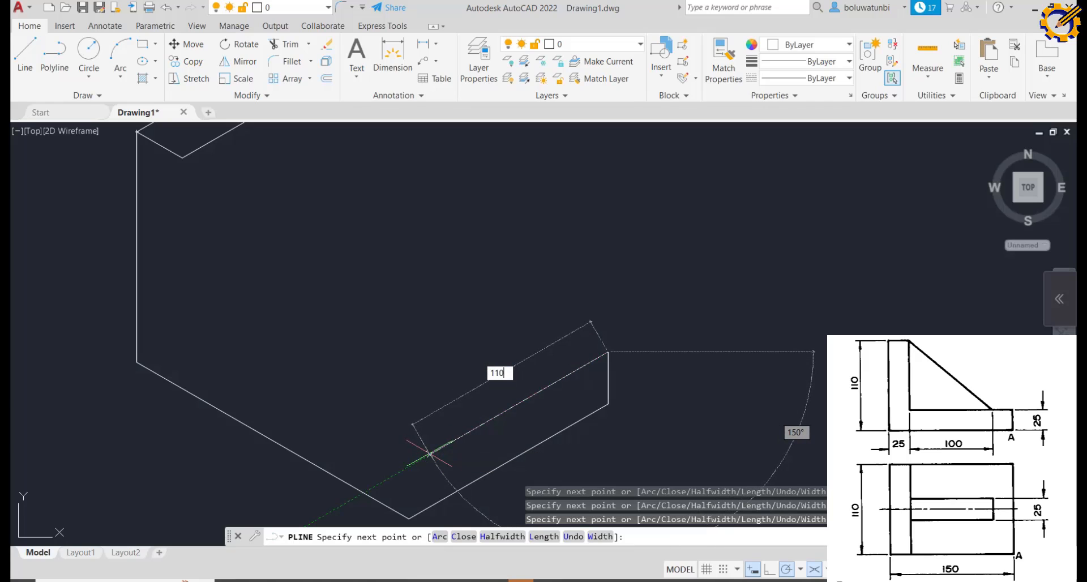
{"action": "key", "text": "Return"}
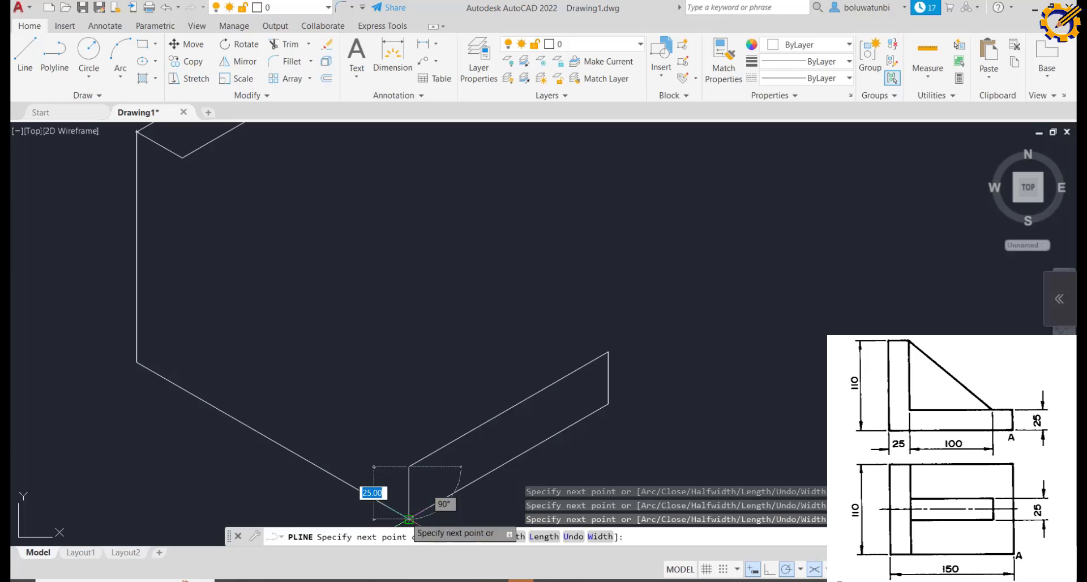
{"action": "left_click", "coordinate": [409, 519]}
{"action": "key", "text": "Escape"}
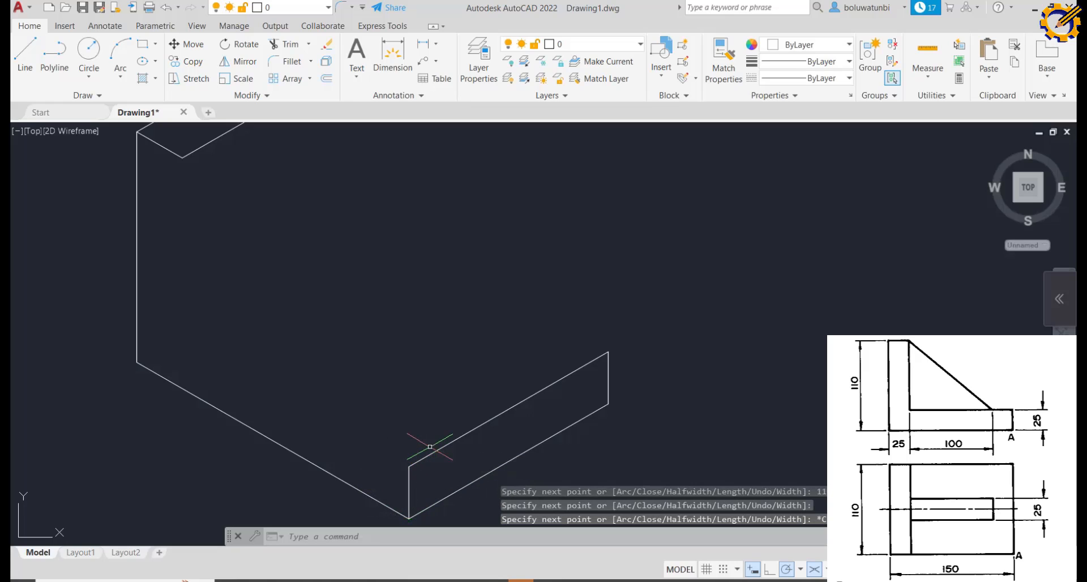
Draw a polyline from the end face's near upper corner, 125 units at 150 degrees, and up to the top face's near inner corner
{"action": "key", "text": "Return"}
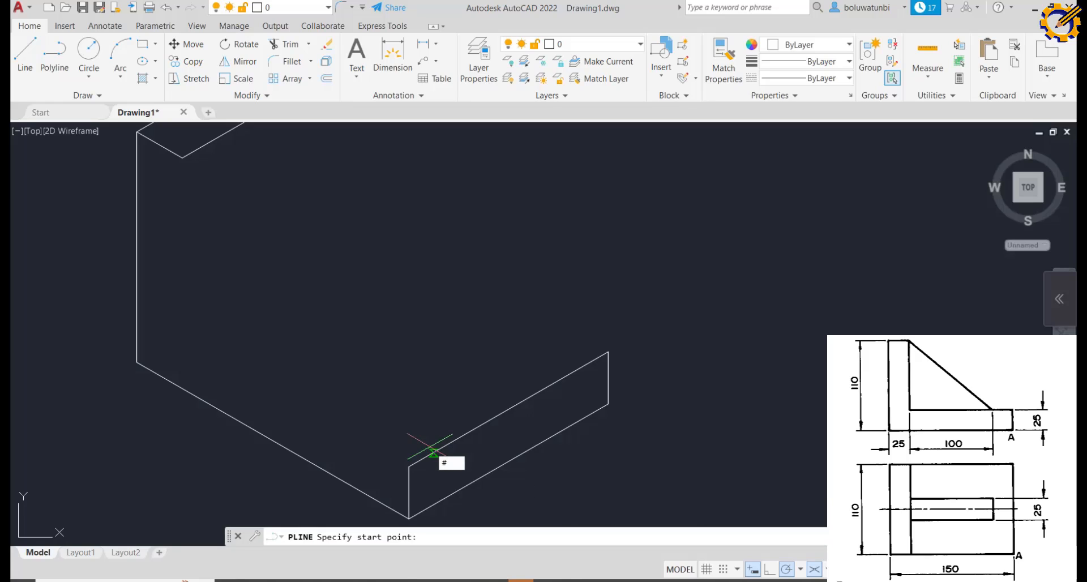
{"action": "key", "text": "Escape"}
{"action": "key", "text": "Return"}
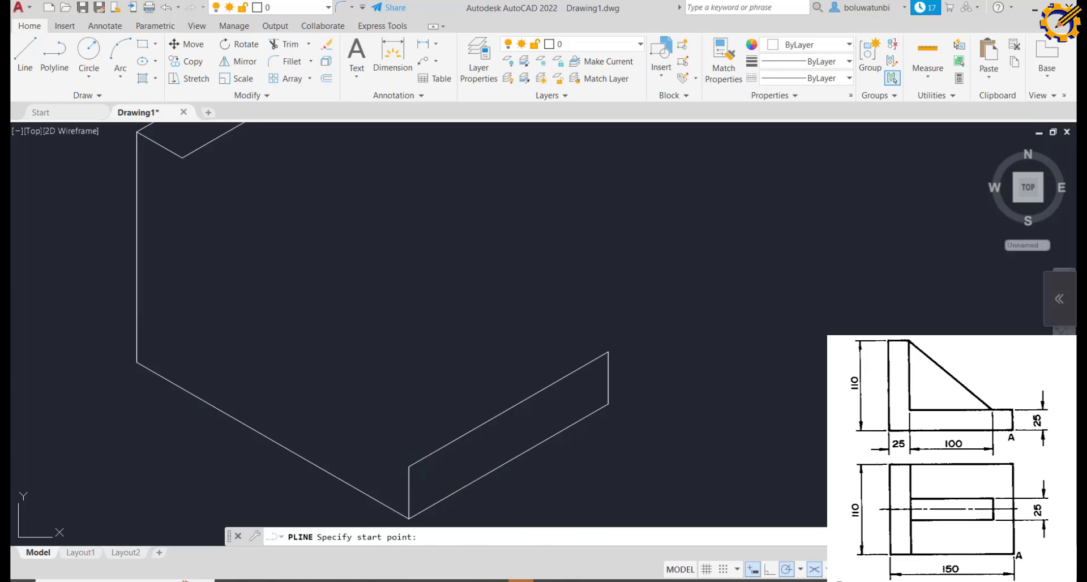
{"action": "left_click", "coordinate": [409, 466]}
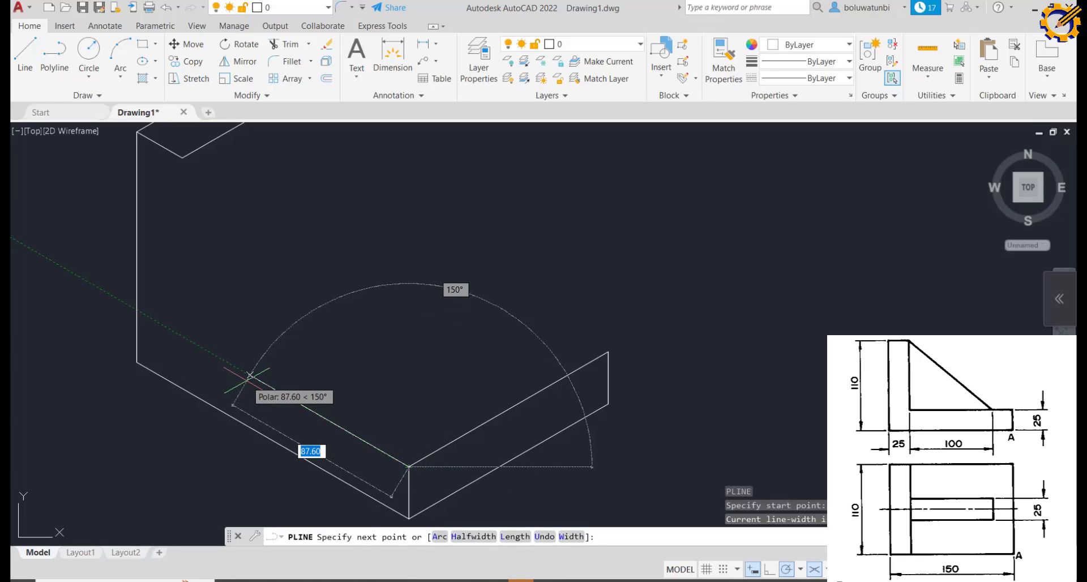
{"action": "type", "text": "125"}
{"action": "key", "text": "Return"}
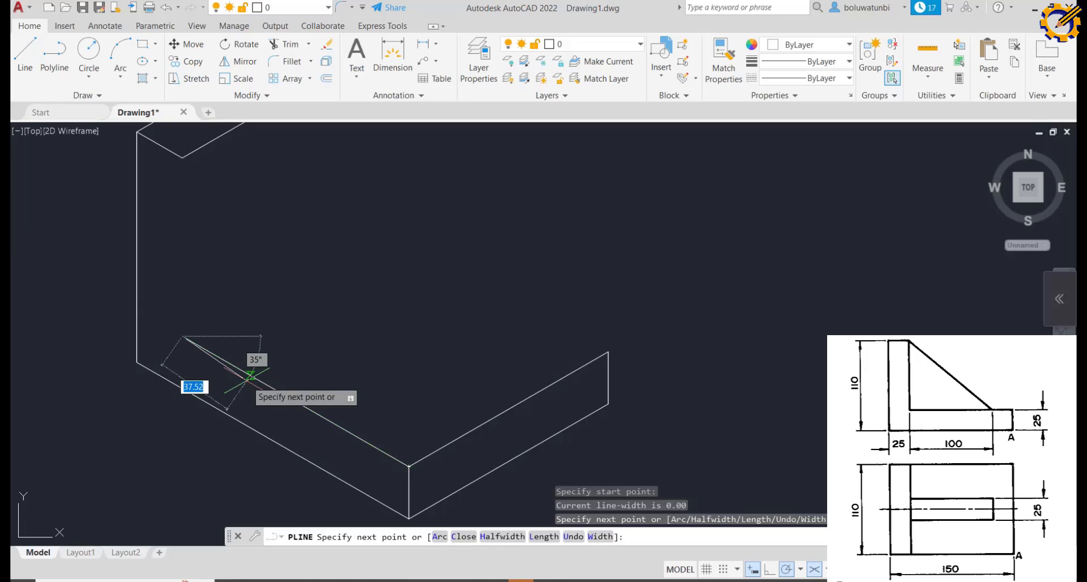
{"action": "left_click", "coordinate": [181, 158]}
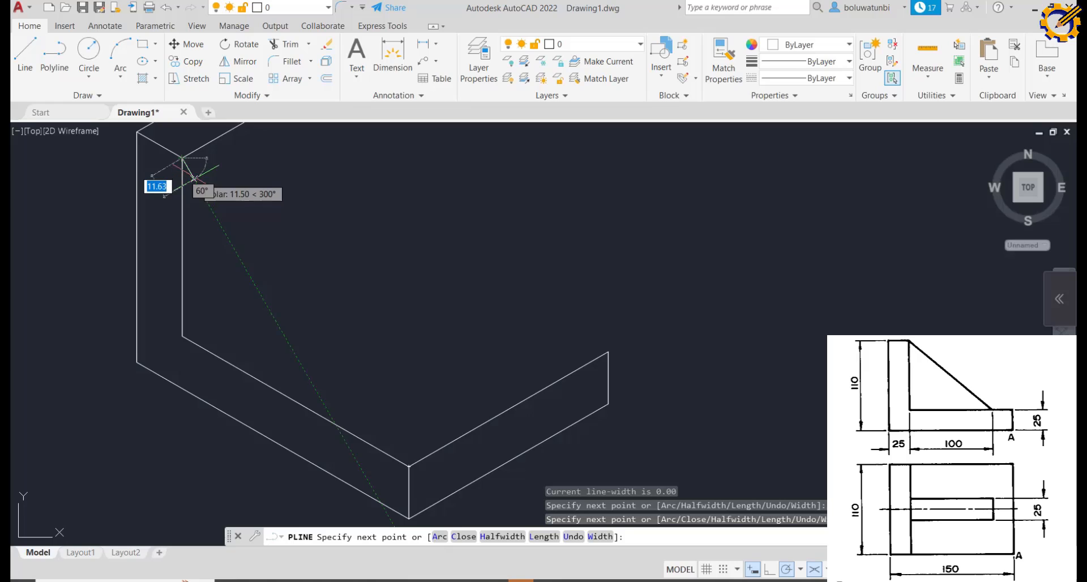
{"action": "key", "text": "Escape"}
Draw a line 85 units down from the top face's far inner corner, continuing to the base end face's far upper corner
{"action": "scroll", "coordinate": [185, 175], "scroll_direction": "up", "scroll_amount": 1}
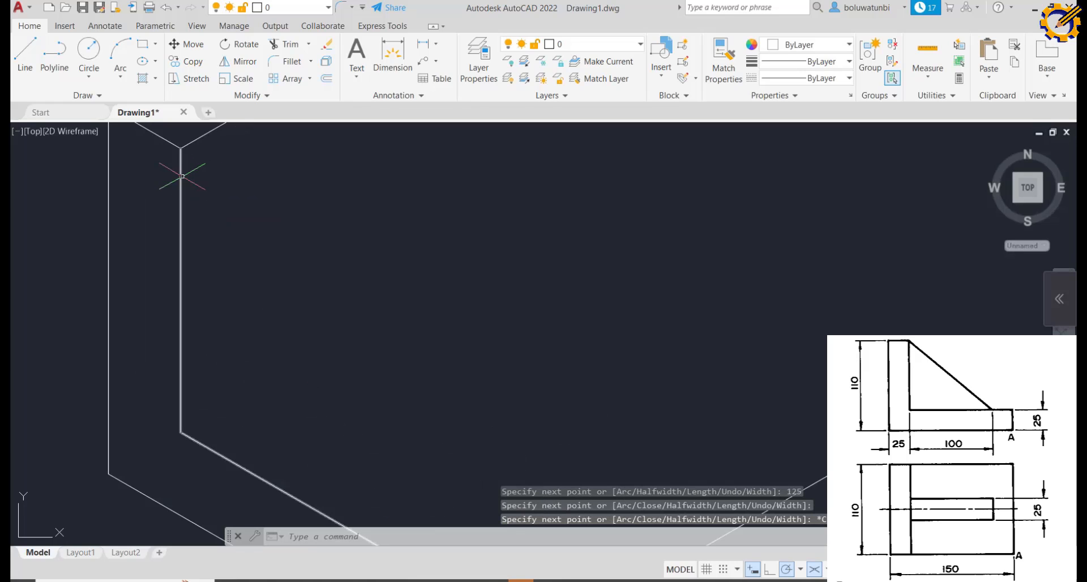
{"action": "scroll", "coordinate": [185, 175], "scroll_direction": "down", "scroll_amount": 3}
{"action": "middle_click_drag", "start_coordinate": [216, 209], "coordinate": [185, 265]}
{"action": "scroll", "coordinate": [206, 242], "scroll_direction": "up", "scroll_amount": 2}
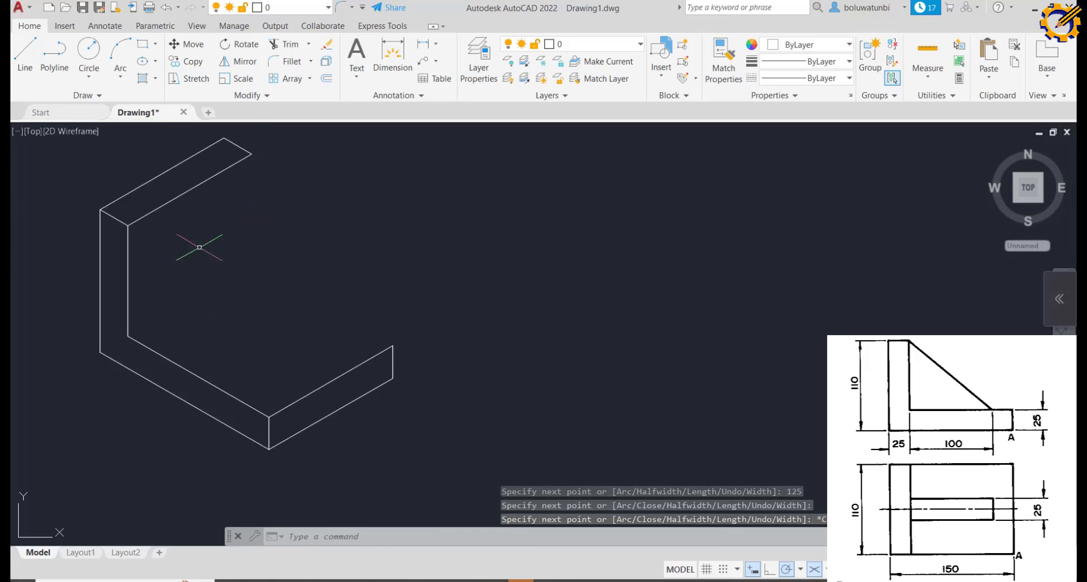
{"action": "left_click", "coordinate": [25, 57]}
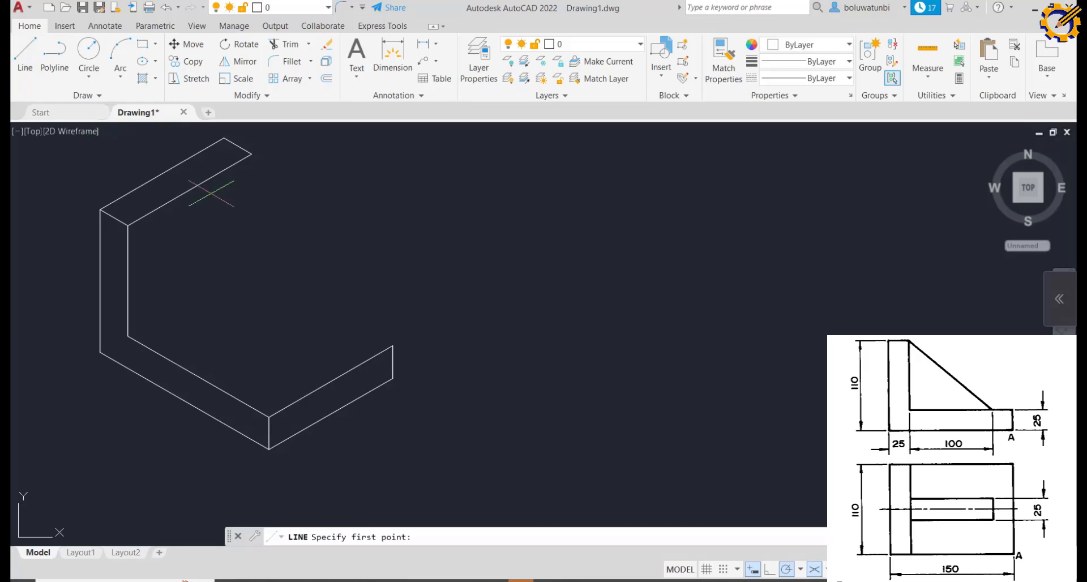
{"action": "left_click", "coordinate": [251, 154]}
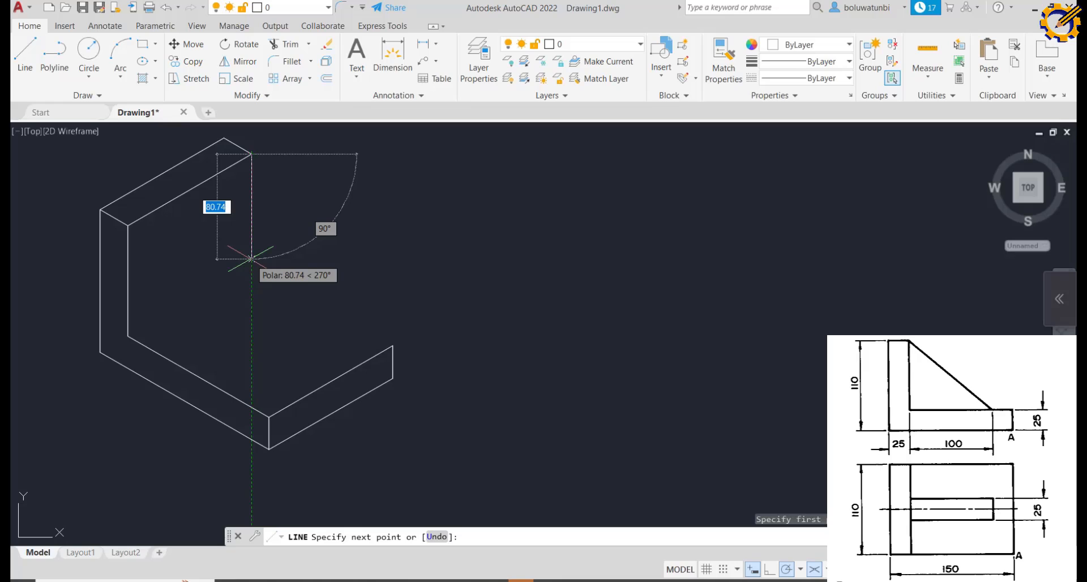
{"action": "type", "text": "85"}
{"action": "key", "text": "Return"}
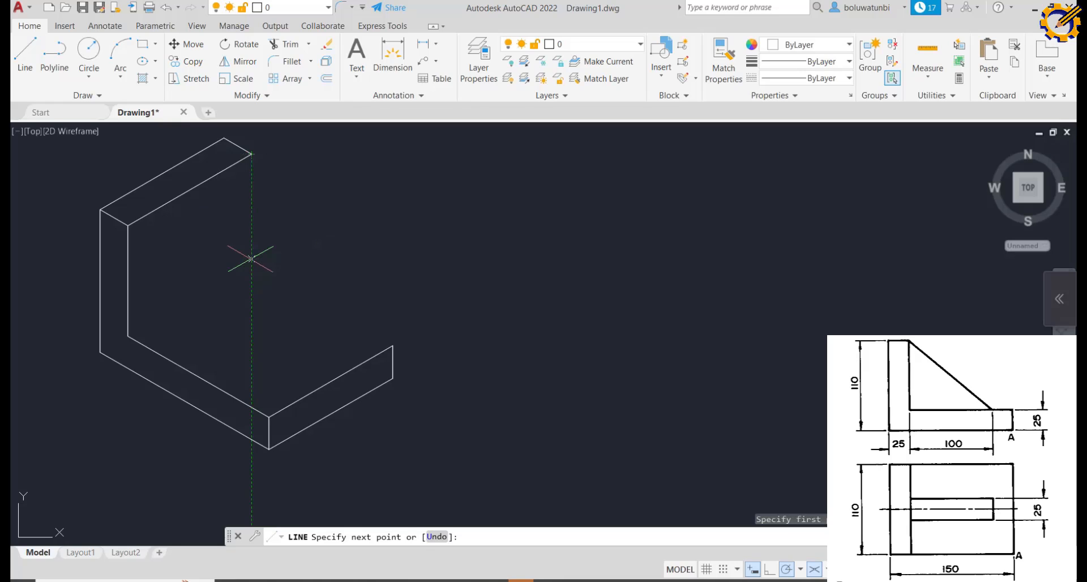
{"action": "left_click", "coordinate": [393, 345]}
{"action": "key", "text": "Escape"}
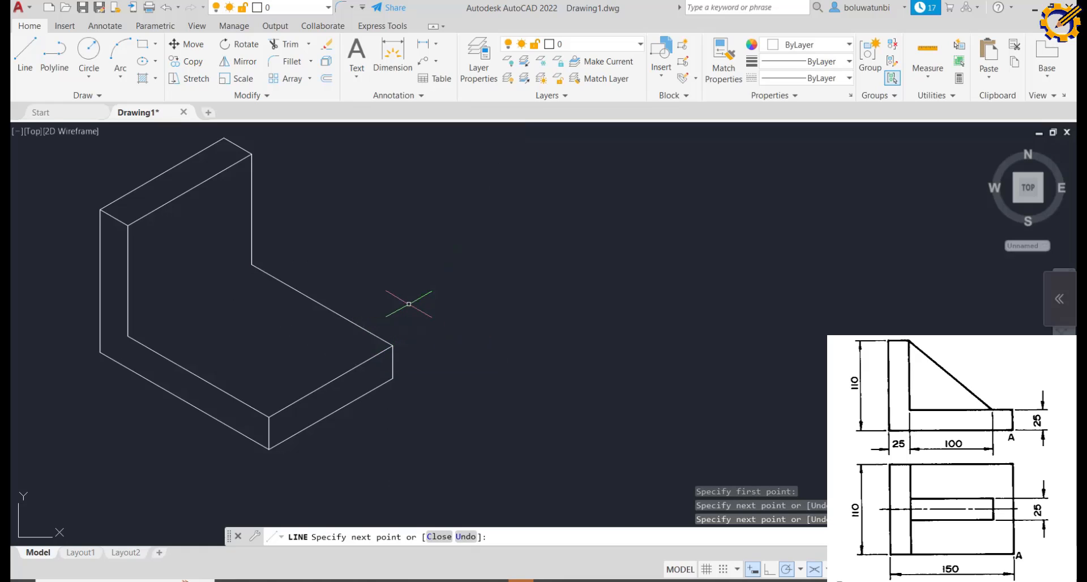
Draw the inner edge where wall and base meet, from the far inside corner to the near inside corner
{"action": "key", "text": "Return"}
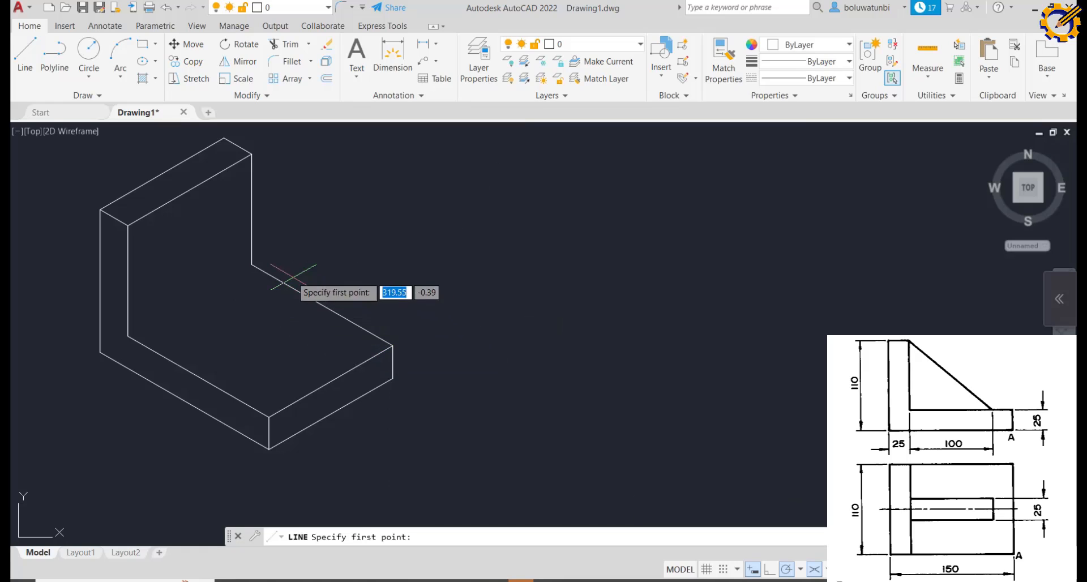
{"action": "left_click", "coordinate": [254, 265]}
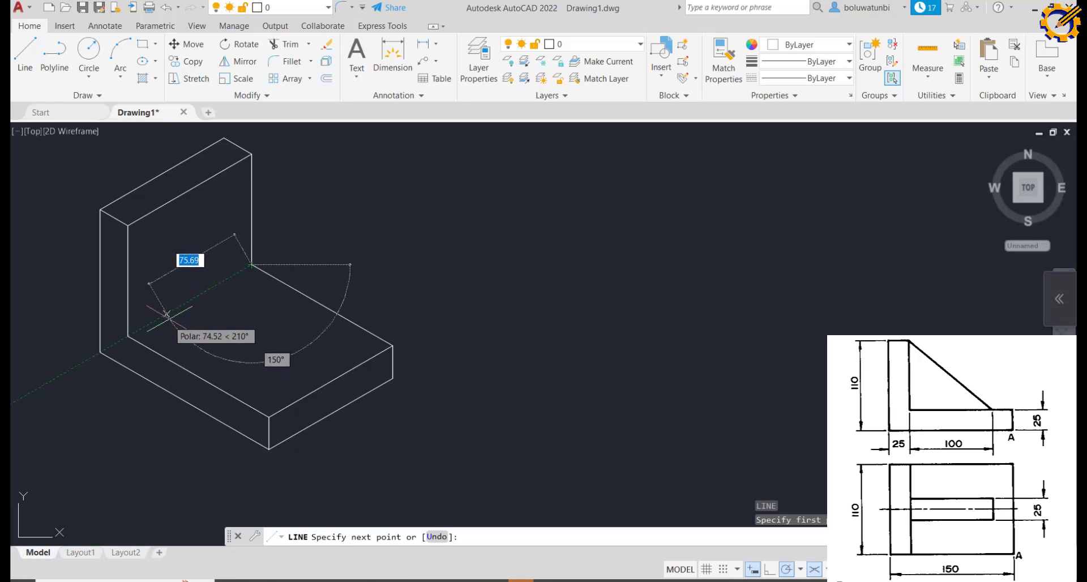
{"action": "left_click", "coordinate": [128, 337]}
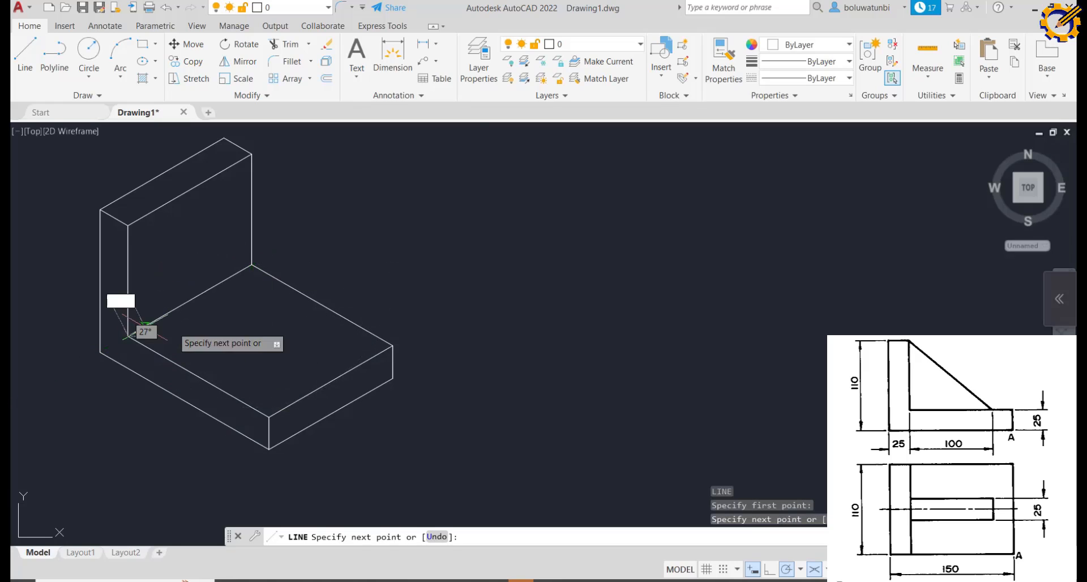
{"action": "key", "text": "Escape"}
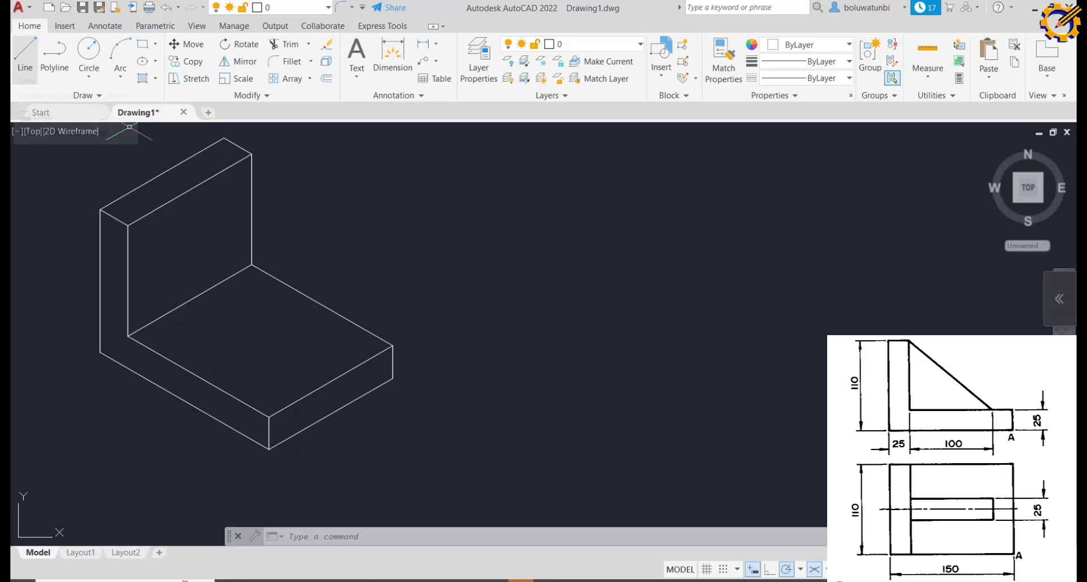
{"action": "left_click", "coordinate": [25, 57]}
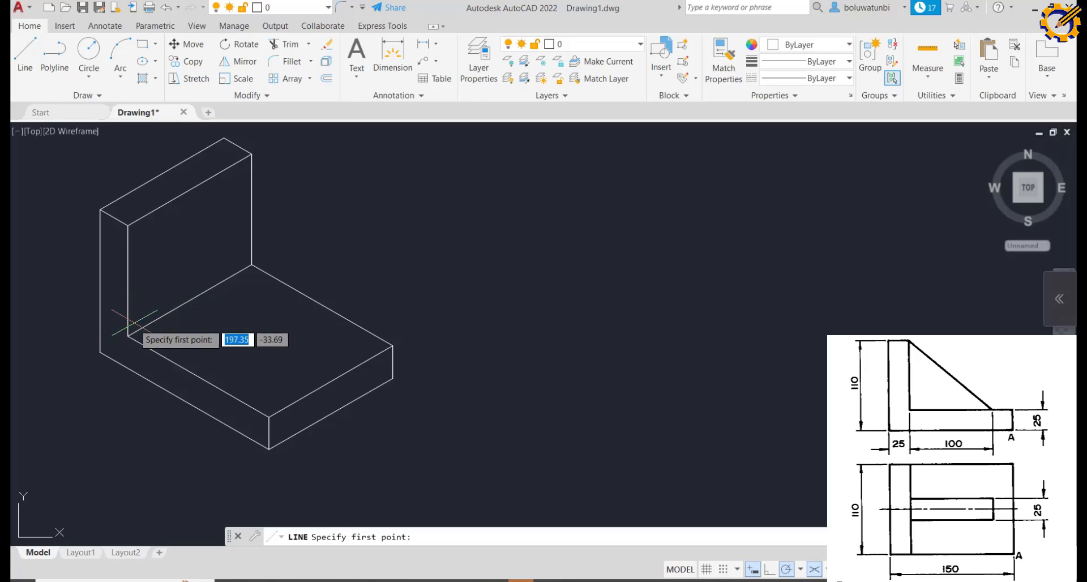
{"action": "left_click", "coordinate": [128, 225]}
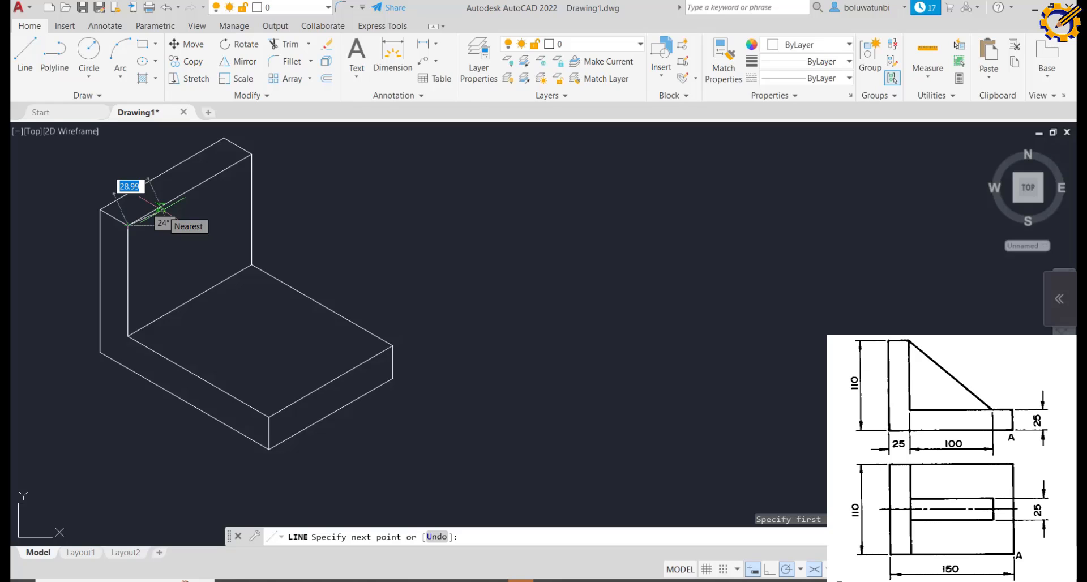
{"action": "key", "text": "Escape"}
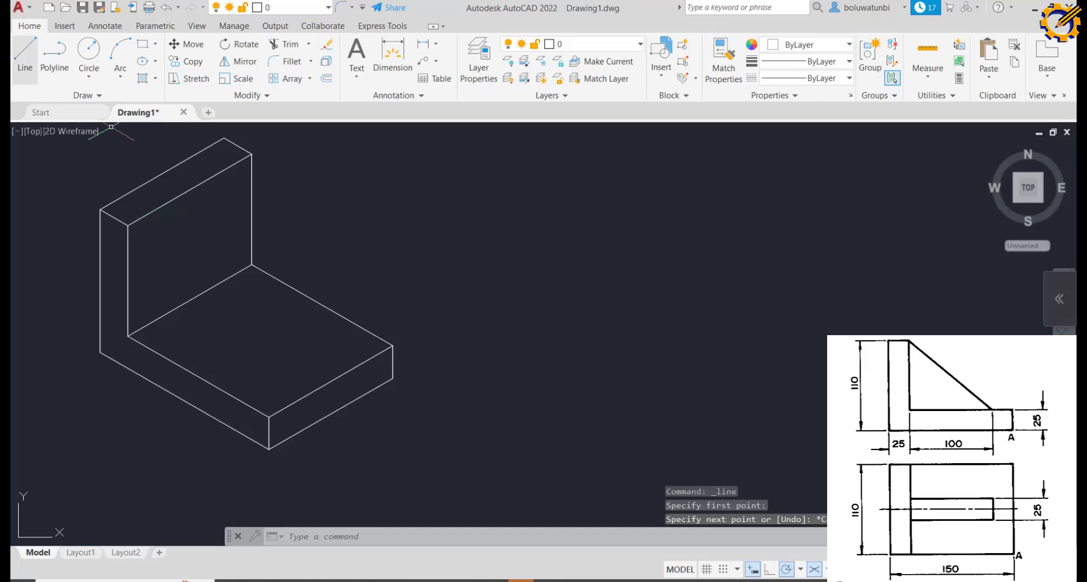
Draw the rib centre line from the wall's top inner edge midpoint down to the wall-base edge midpoint, continuing 100 units at 330 degrees
{"action": "left_click", "coordinate": [25, 56]}
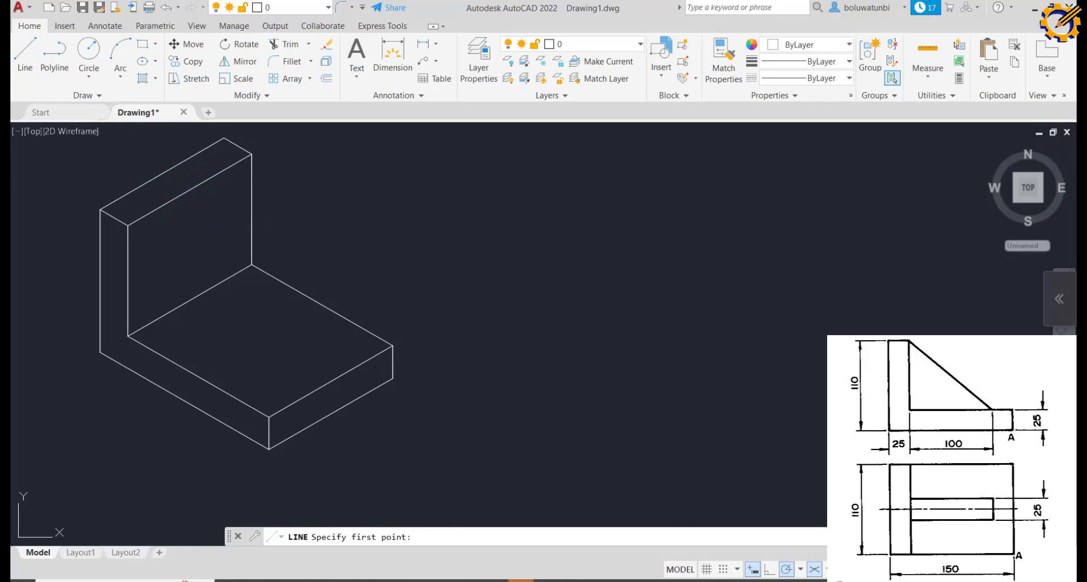
{"action": "left_click", "coordinate": [190, 189]}
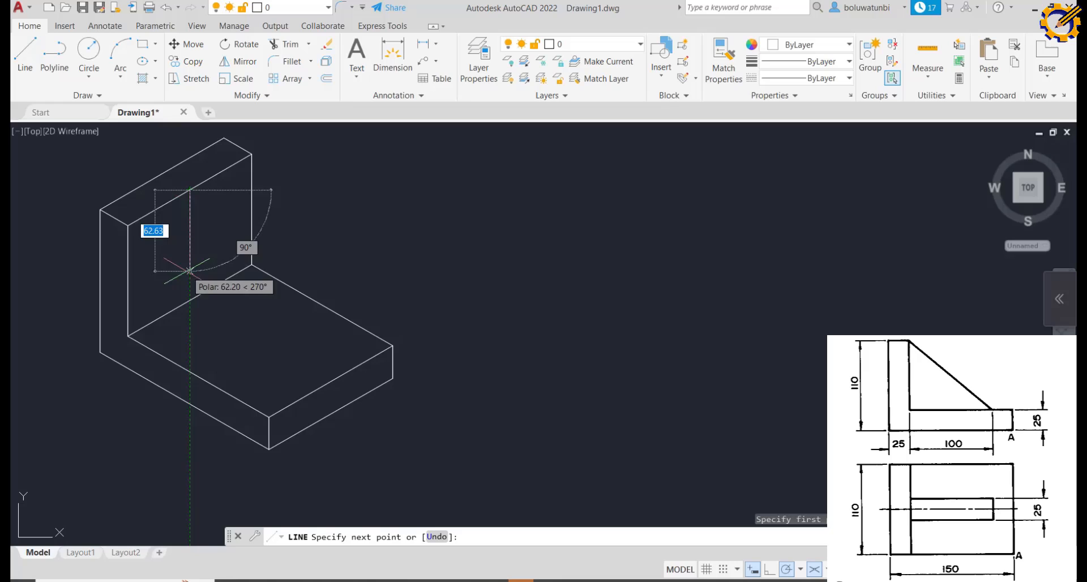
{"action": "left_click", "coordinate": [190, 300]}
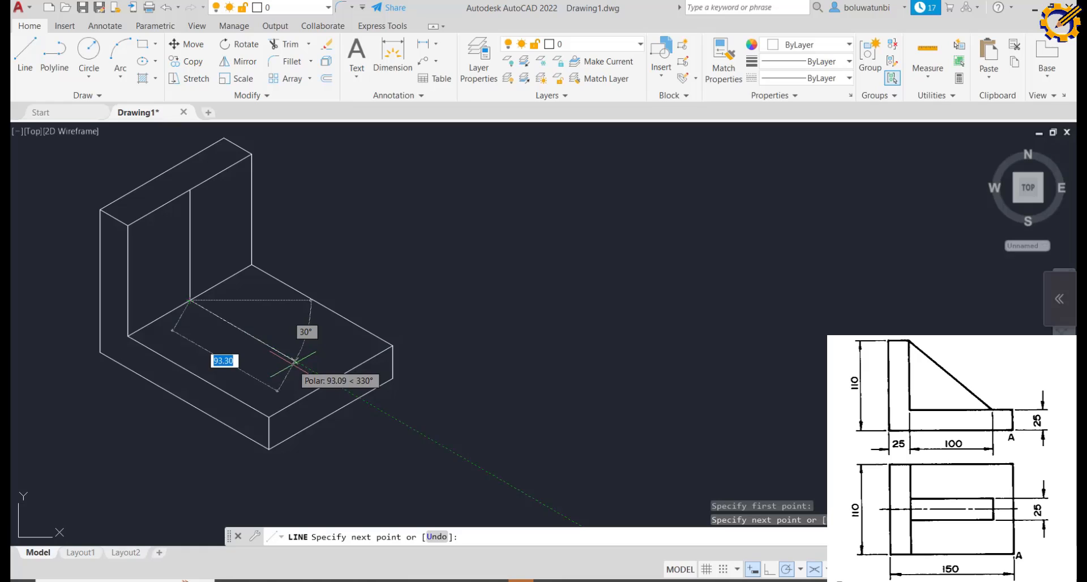
{"action": "type", "text": "1"}
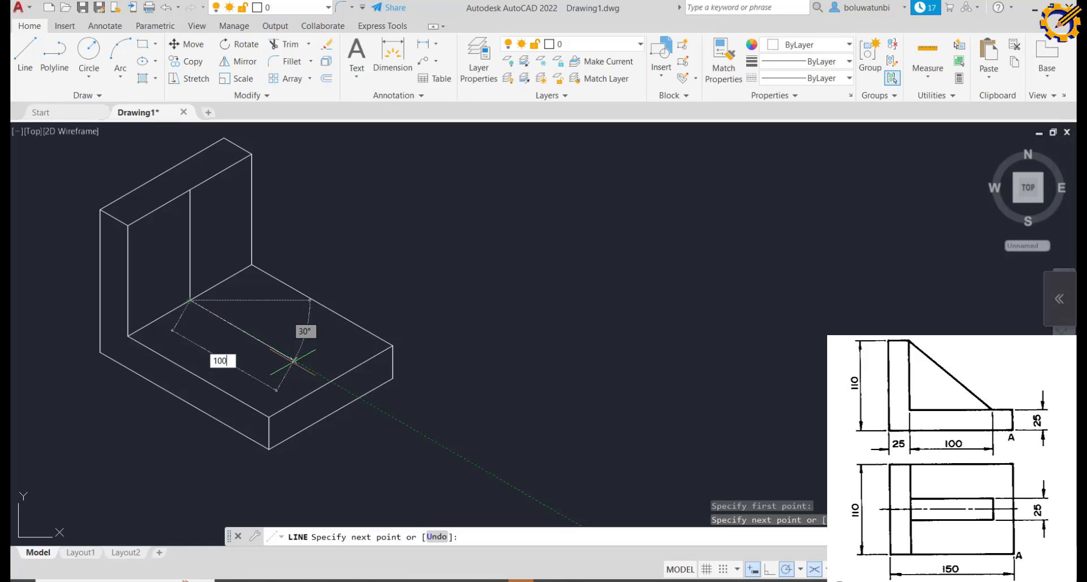
{"action": "type", "text": "00"}
{"action": "key", "text": "Return"}
{"action": "key", "text": "Escape"}
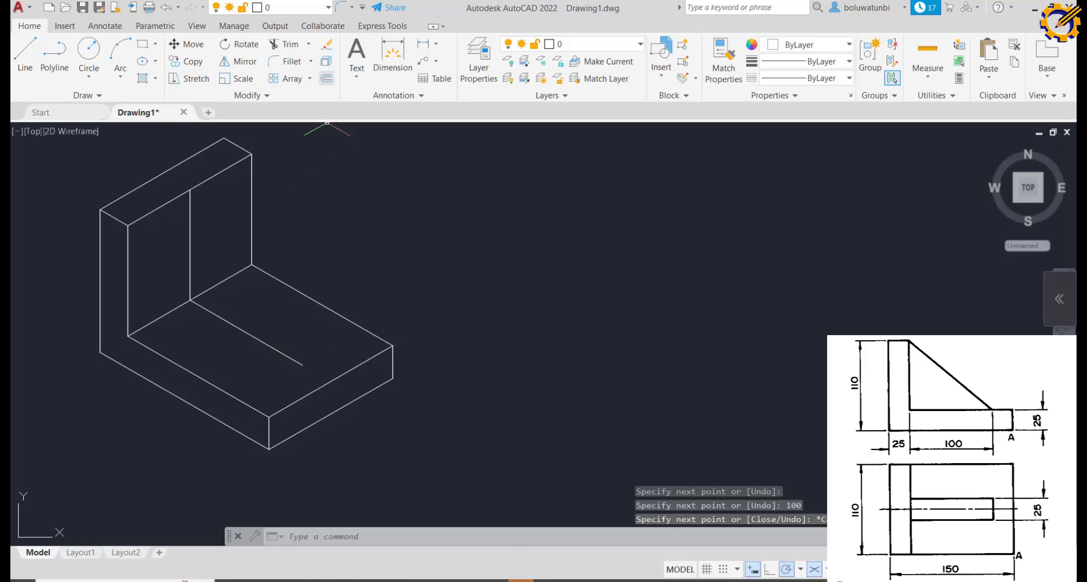
Offset the rib's vertical centre line 12.5 units to both sides
{"action": "left_click", "coordinate": [327, 78]}
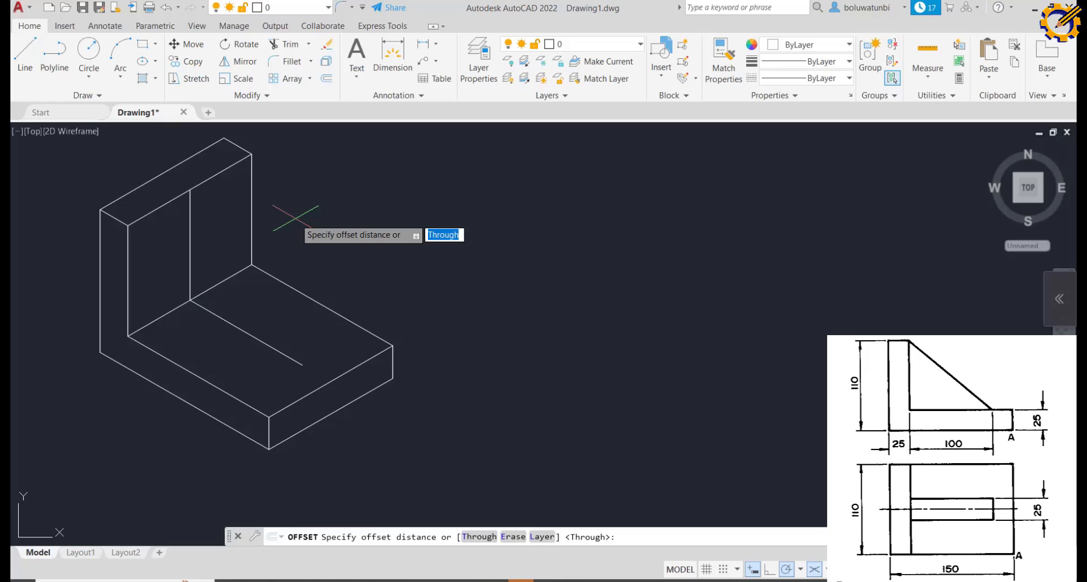
{"action": "key", "text": "Return"}
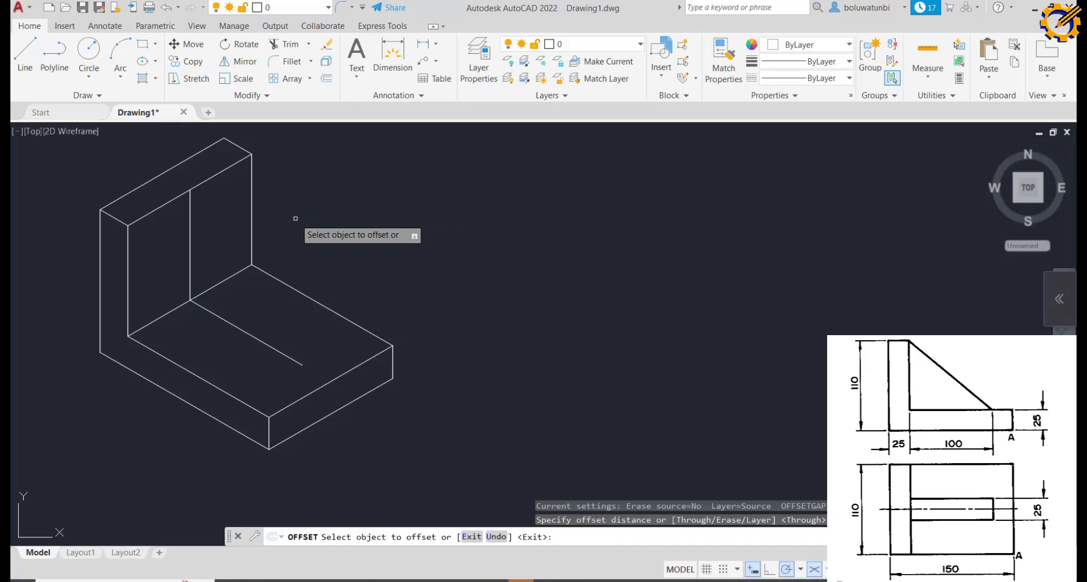
{"action": "left_click", "coordinate": [190, 229]}
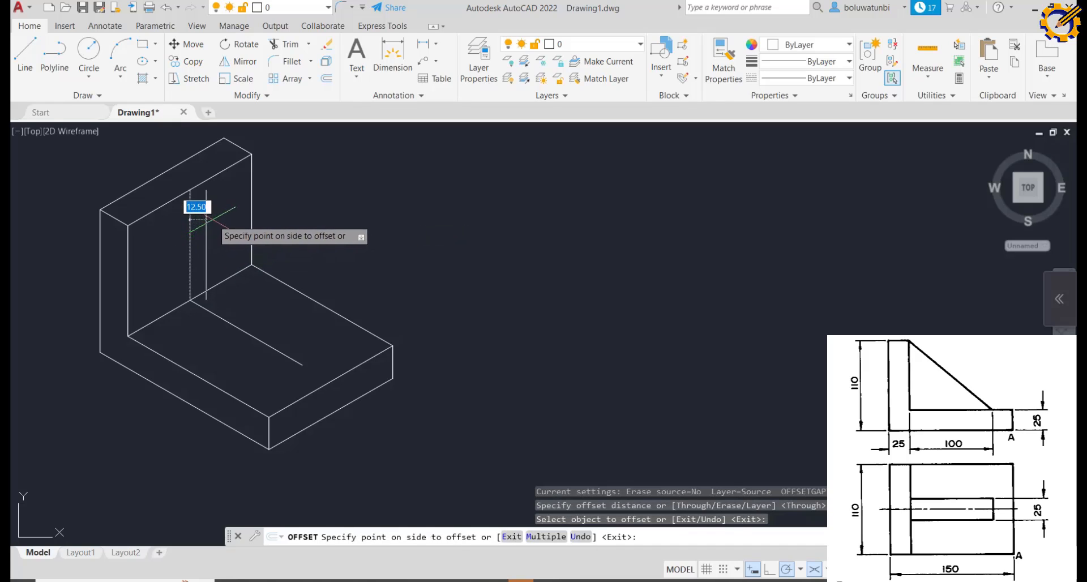
{"action": "left_click", "coordinate": [205, 216]}
{"action": "left_click", "coordinate": [190, 237]}
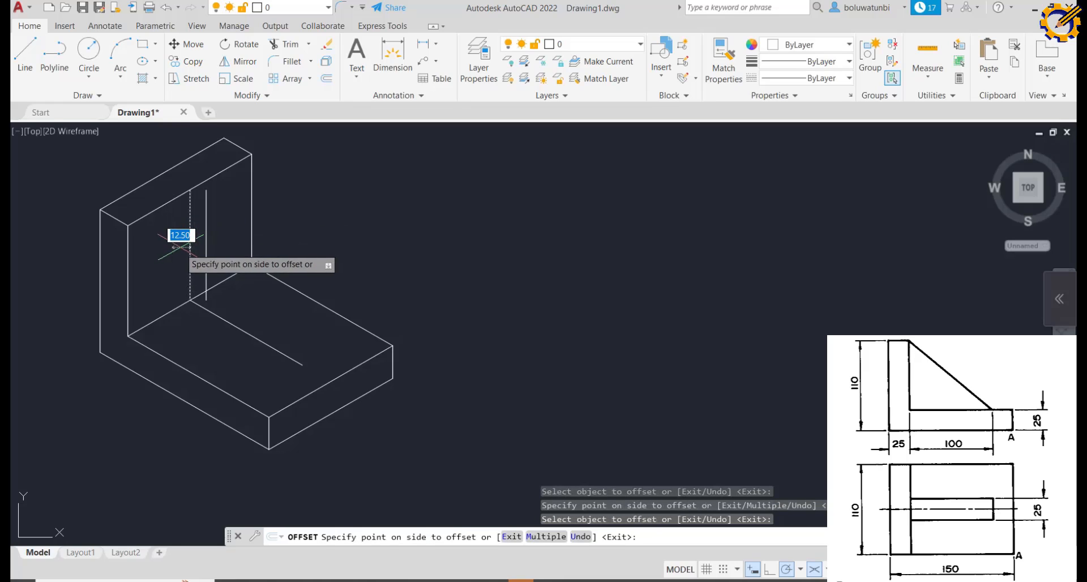
{"action": "left_click", "coordinate": [173, 249]}
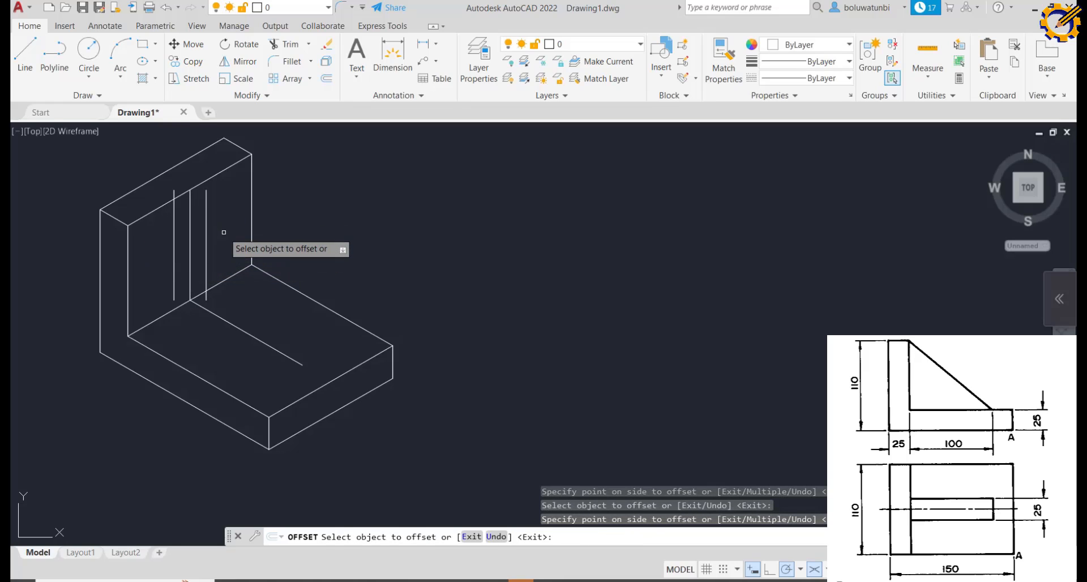
Offset the rib's 100-unit centre line on the base by the same 12.5 units to both sides
{"action": "left_click", "coordinate": [231, 325]}
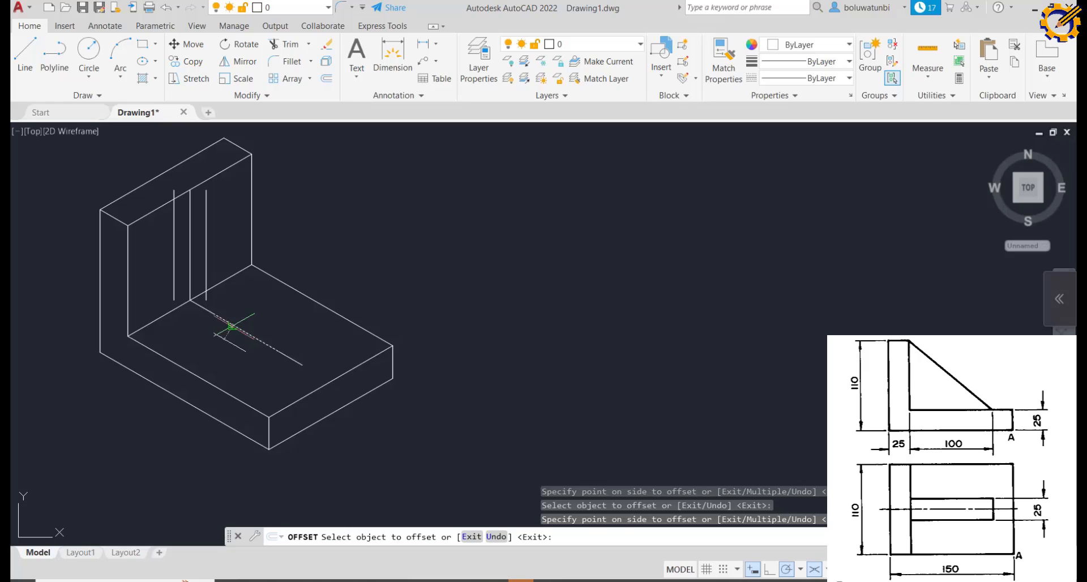
{"action": "left_click", "coordinate": [258, 300]}
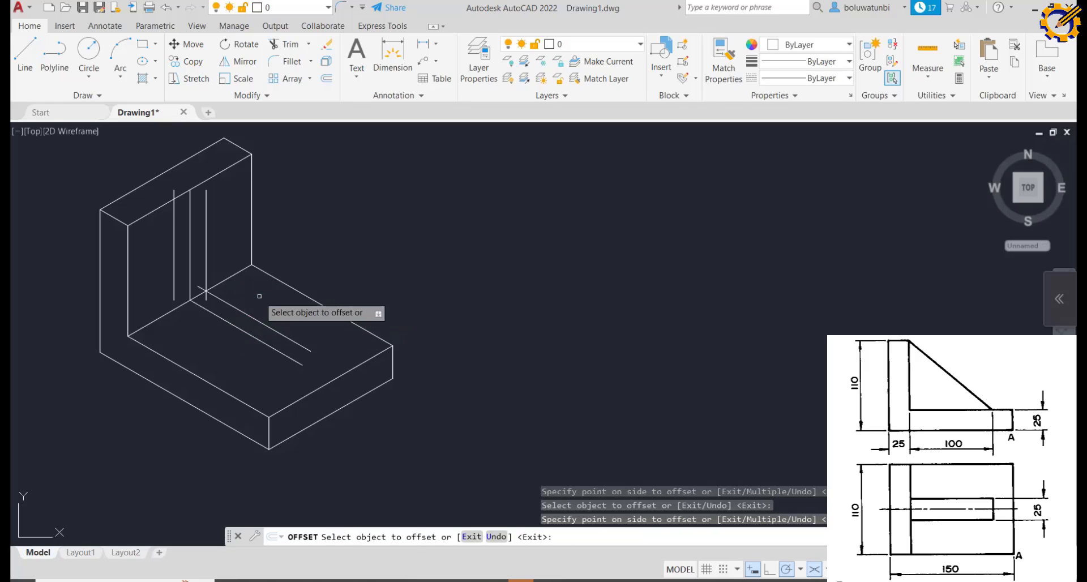
{"action": "left_click", "coordinate": [233, 328]}
{"action": "left_click", "coordinate": [209, 342]}
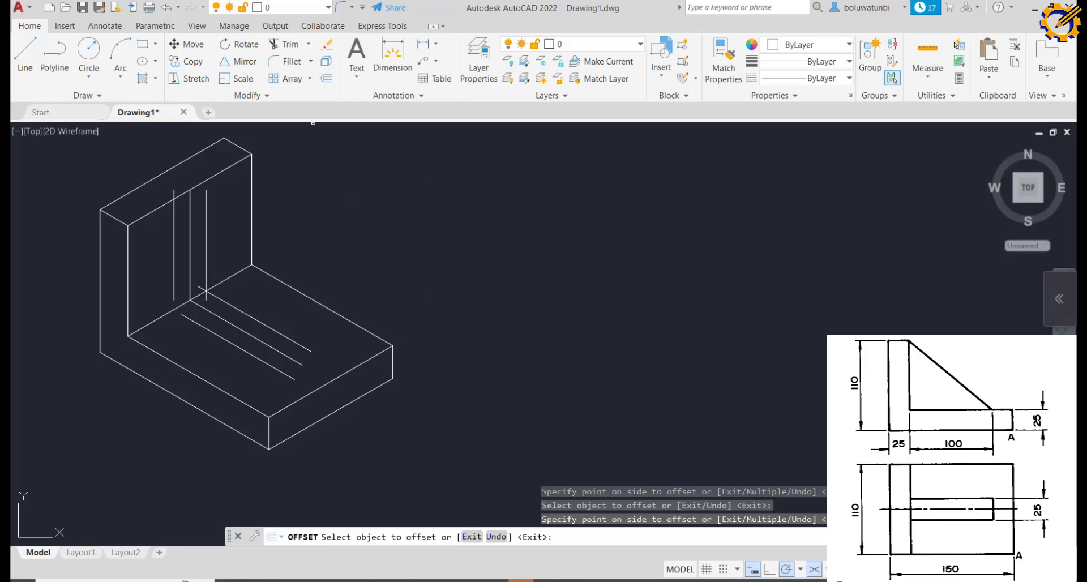
Extend the rib's near vertical and near base line to the wall-base edge, and its far vertical up to the wall's top inner edge
{"action": "left_click", "coordinate": [308, 43]}
{"action": "left_click", "coordinate": [286, 92]}
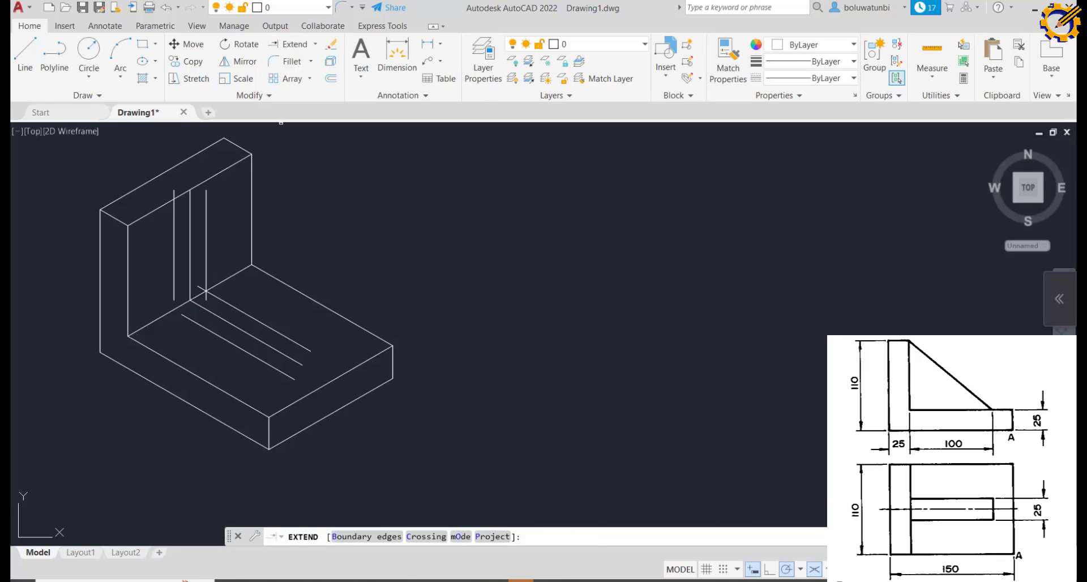
{"action": "left_click", "coordinate": [174, 296]}
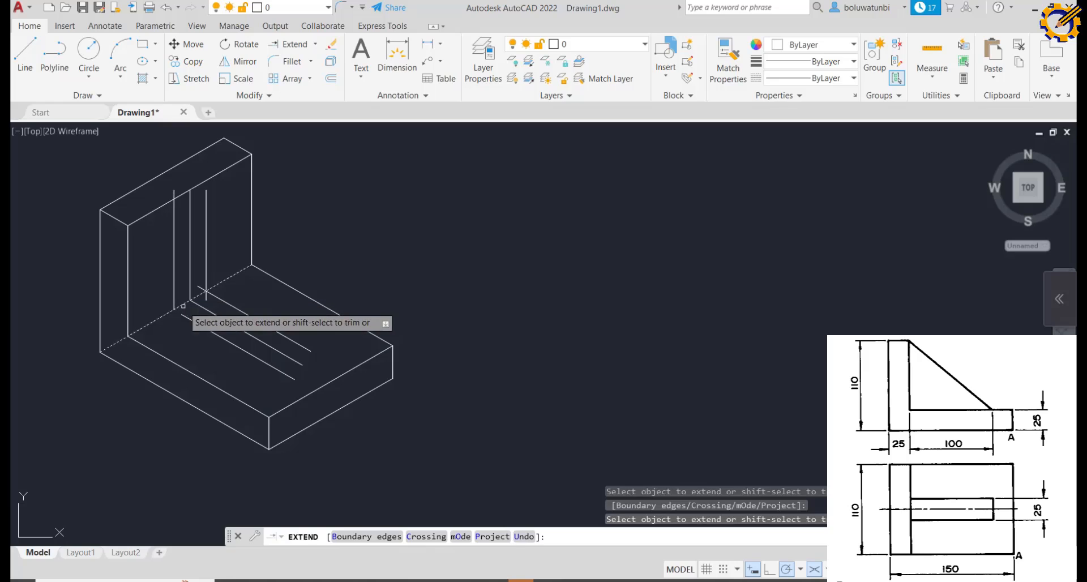
{"action": "left_click", "coordinate": [190, 319]}
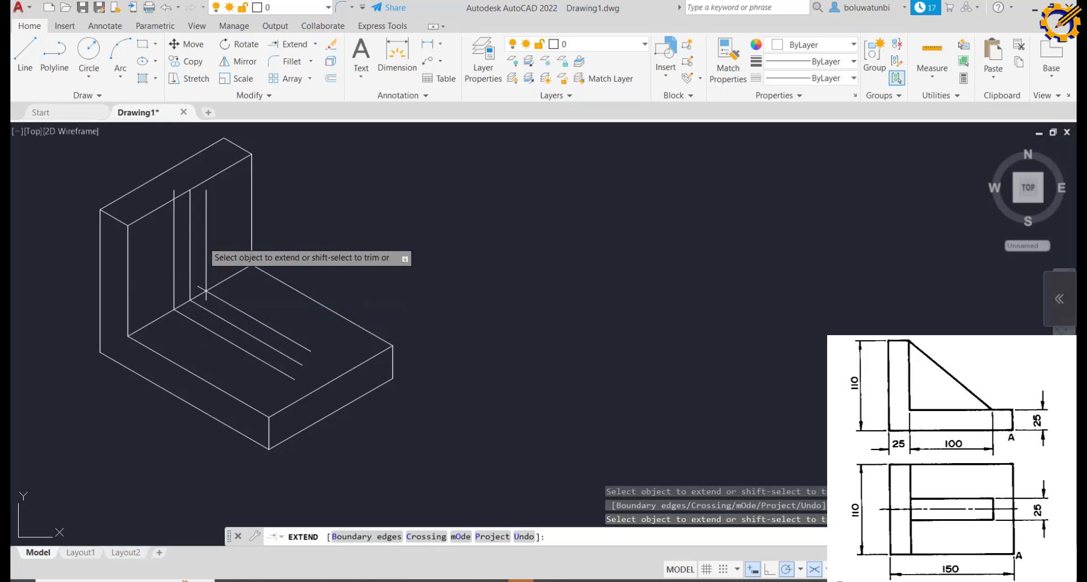
{"action": "left_click", "coordinate": [206, 202]}
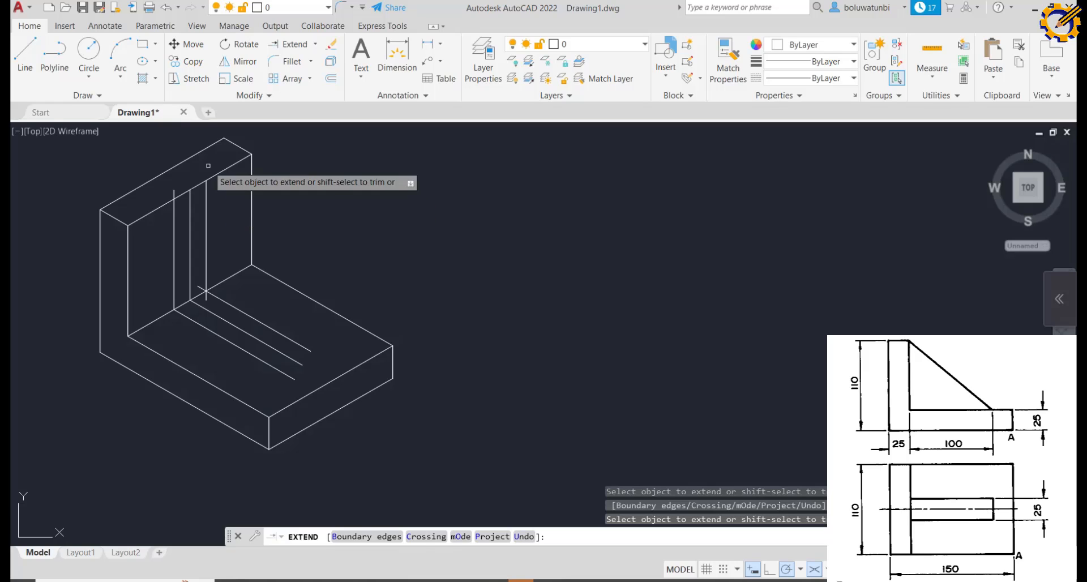
Draw the rib's end line, about 23 units at 30 degrees from the base centre line's end, and extend it and the far base line to meet both rib sides
{"action": "left_click", "coordinate": [25, 54]}
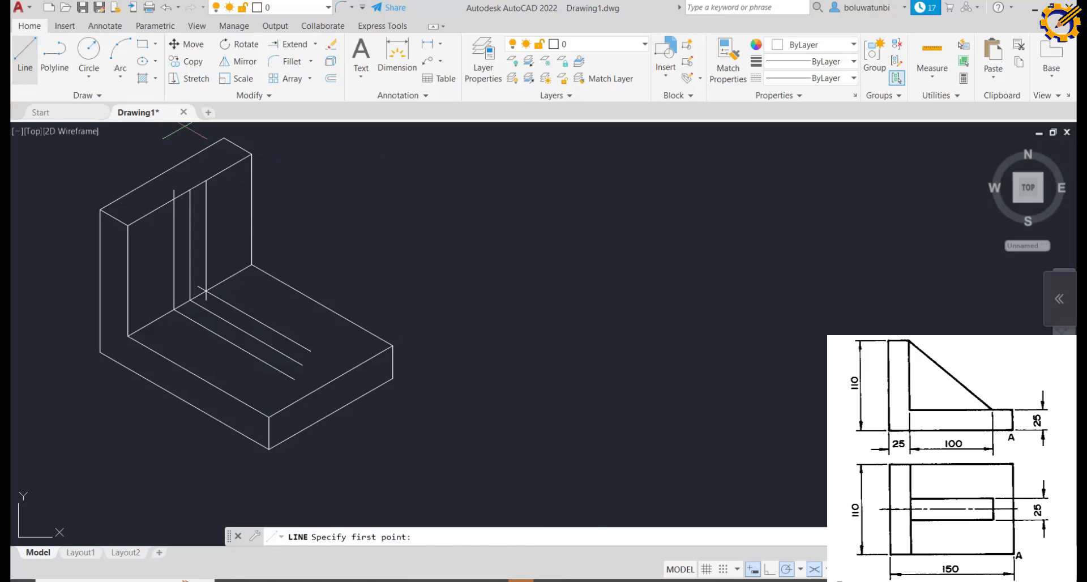
{"action": "left_click", "coordinate": [303, 366]}
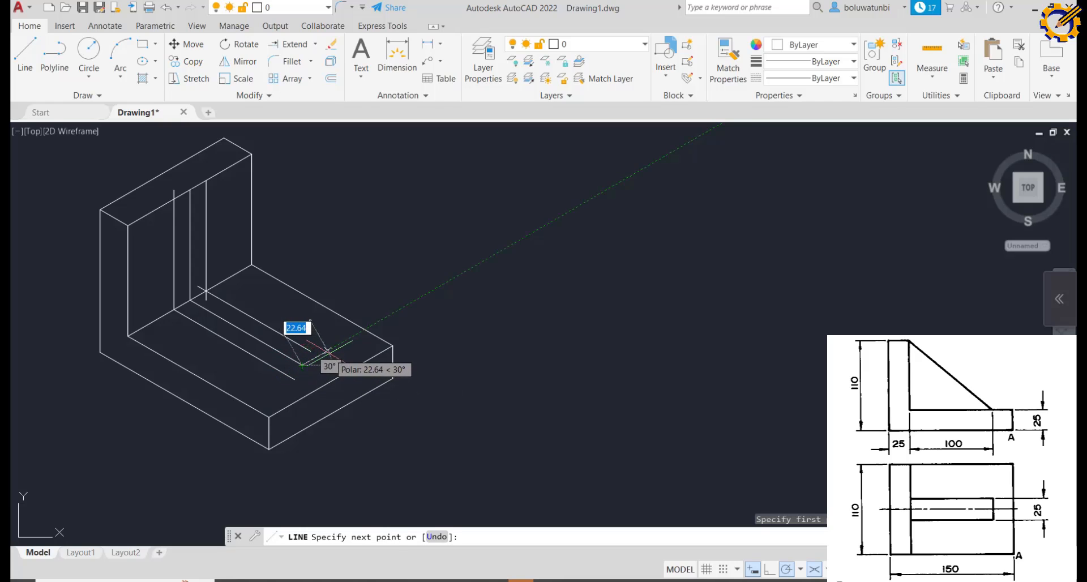
{"action": "left_click", "coordinate": [328, 351]}
{"action": "left_click", "coordinate": [288, 44]}
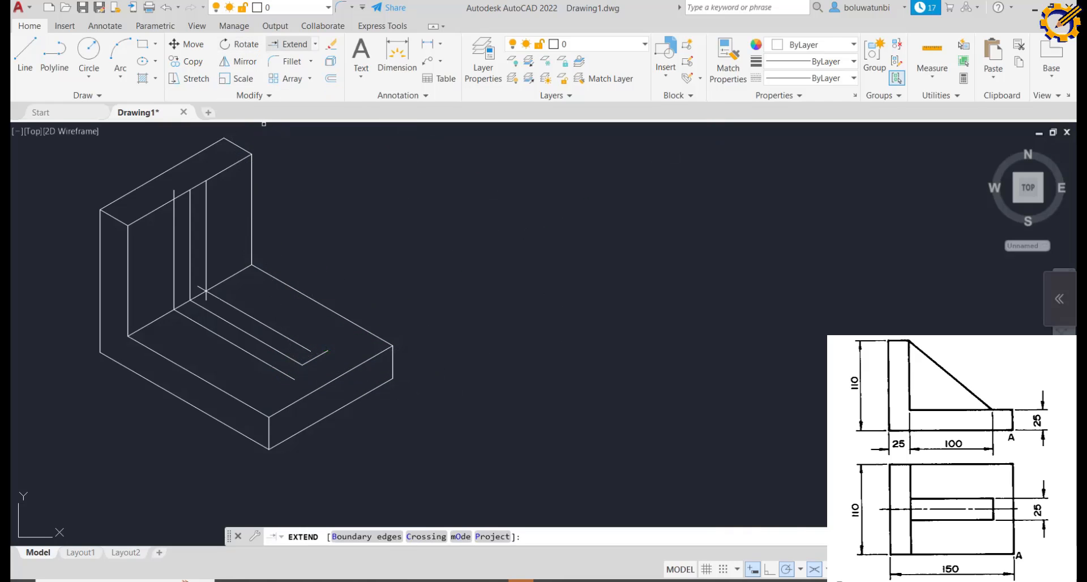
{"action": "left_click", "coordinate": [303, 347]}
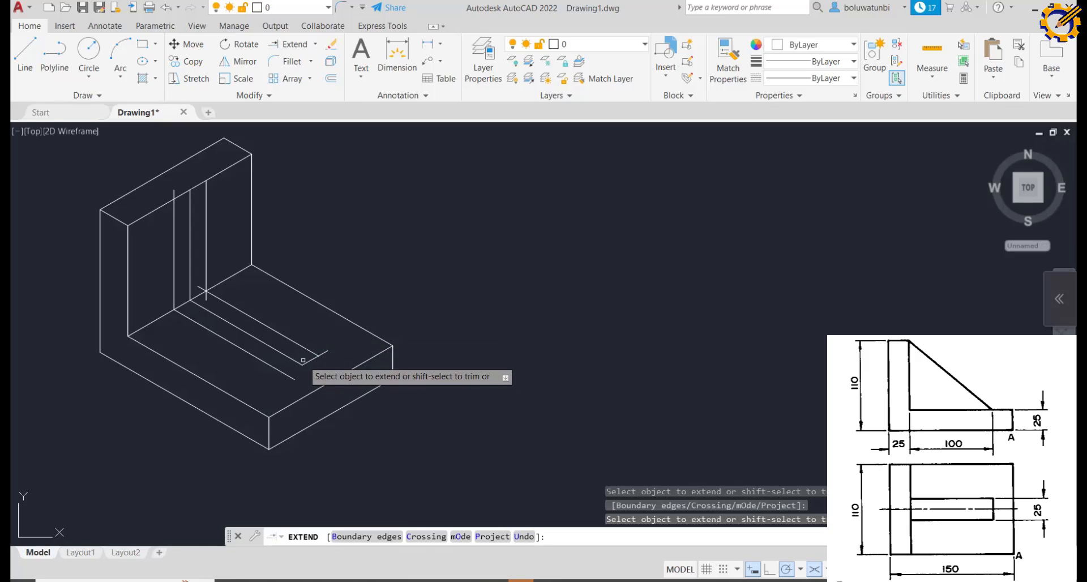
{"action": "left_click", "coordinate": [307, 363]}
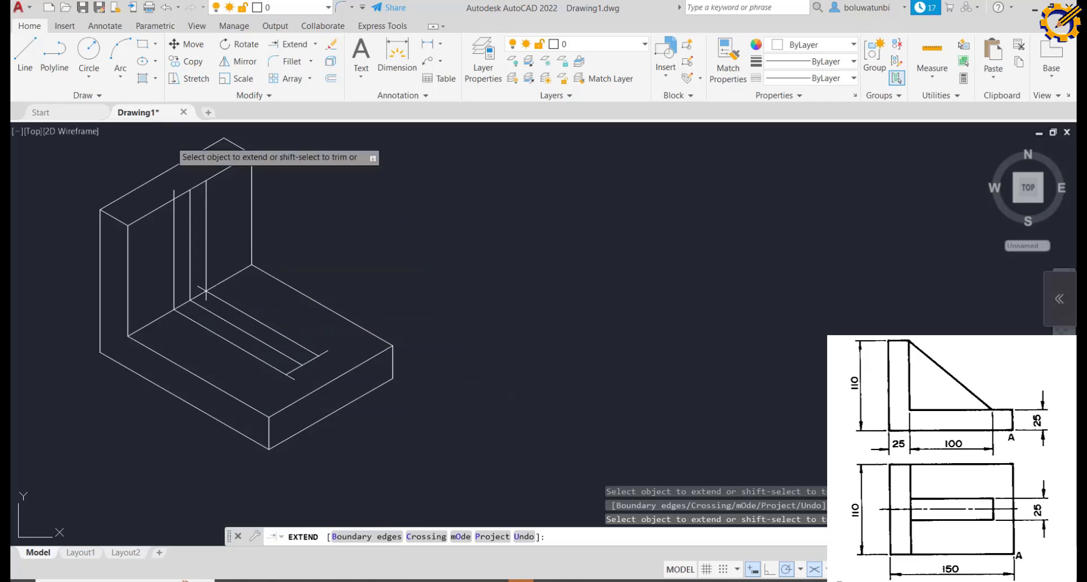
Draw the rib's two sloping edges from the wall's top inner edge down to the far and near corners of the rib's foot
{"action": "left_click", "coordinate": [25, 54]}
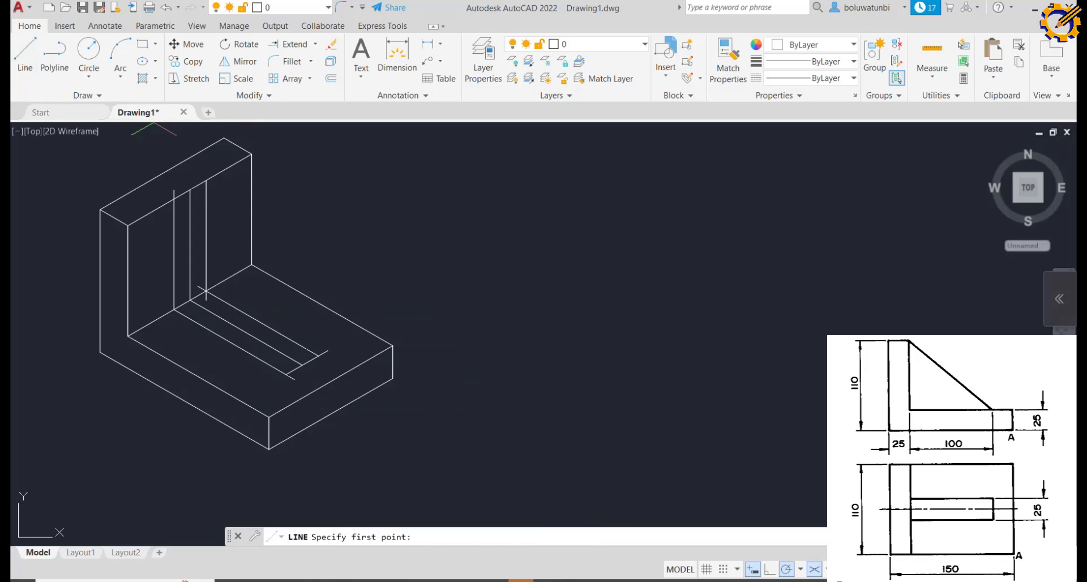
{"action": "left_click", "coordinate": [206, 183]}
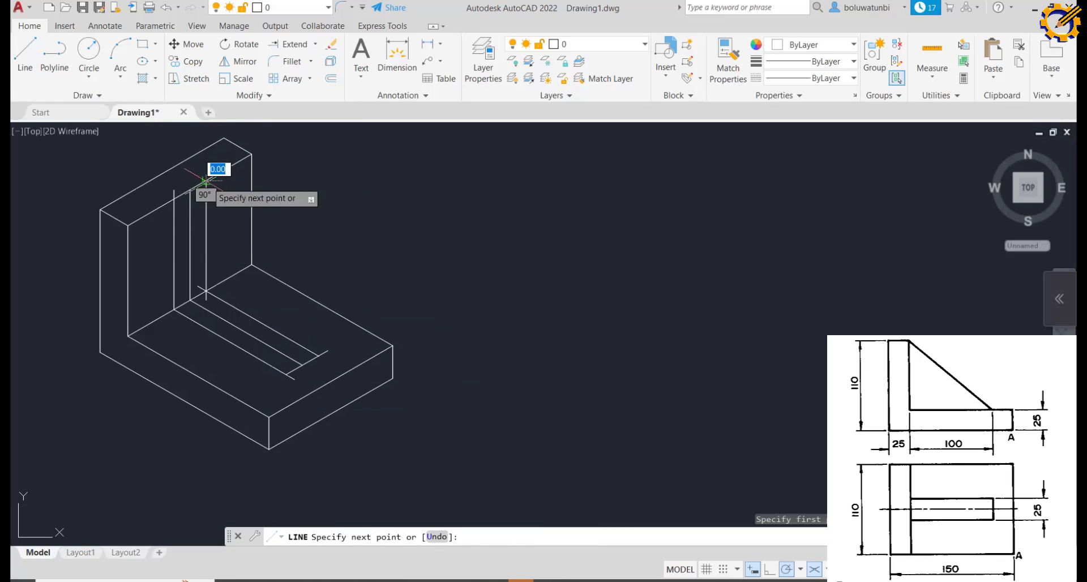
{"action": "left_click", "coordinate": [318, 357]}
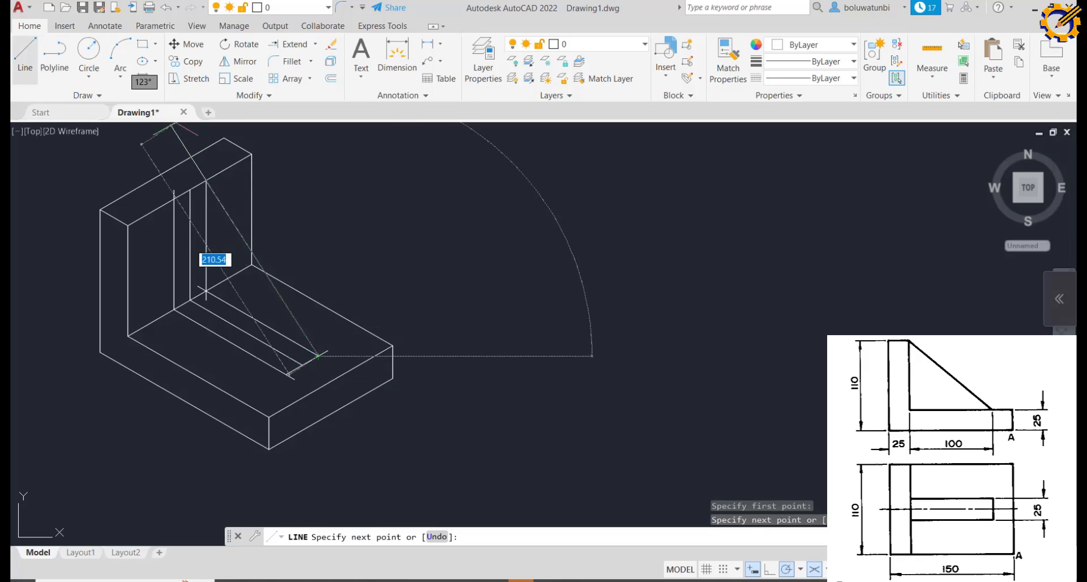
{"action": "key", "text": "Escape"}
{"action": "key", "text": "Return"}
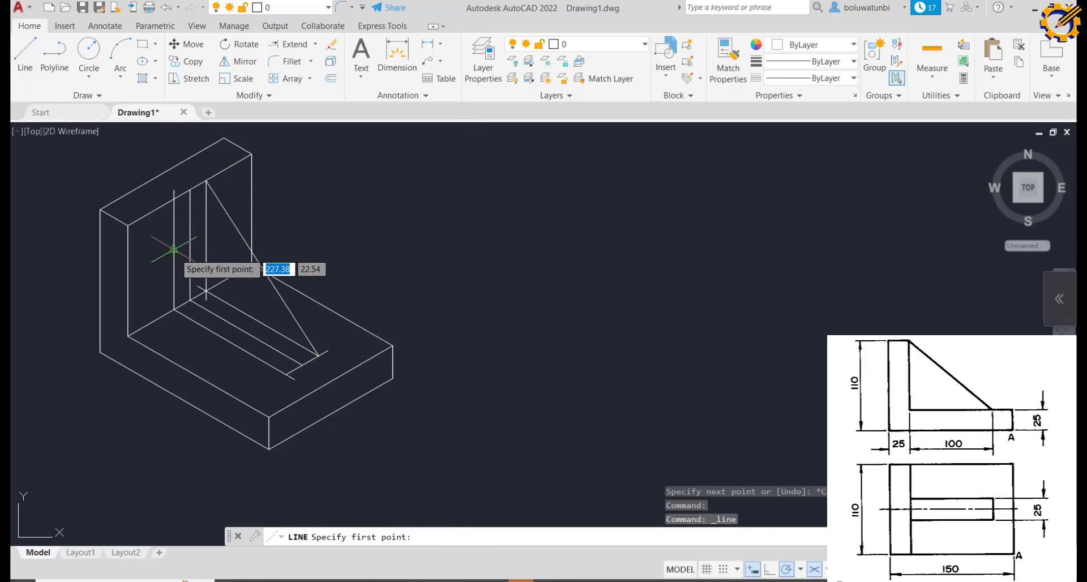
{"action": "left_click", "coordinate": [172, 199]}
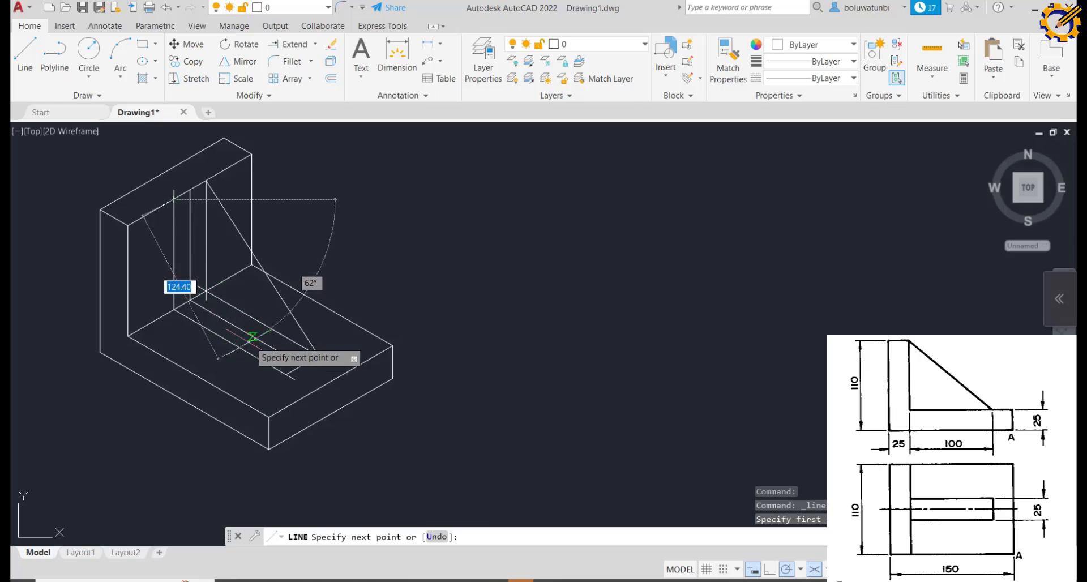
{"action": "left_click", "coordinate": [286, 374]}
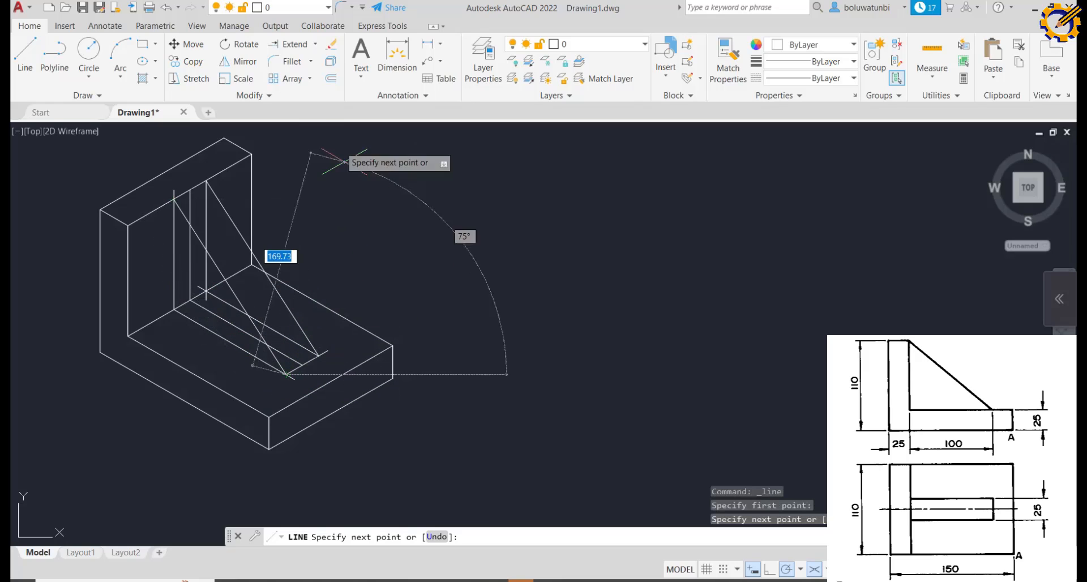
Trim away the rib's far vertical and vertical centre line, plus the far base line's overshoot past the wall-base edge
{"action": "left_click", "coordinate": [316, 43]}
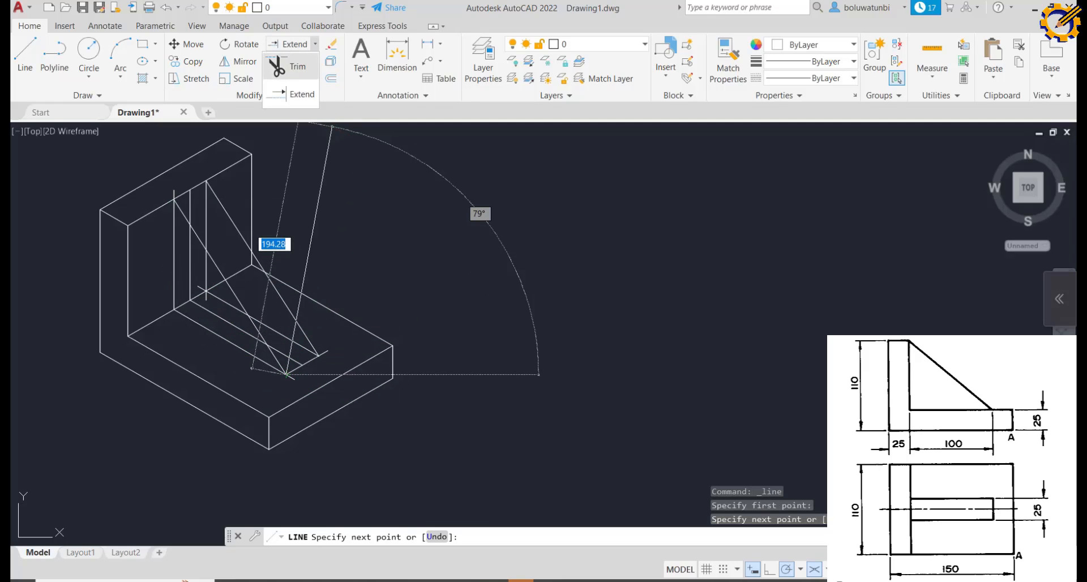
{"action": "left_click", "coordinate": [286, 61]}
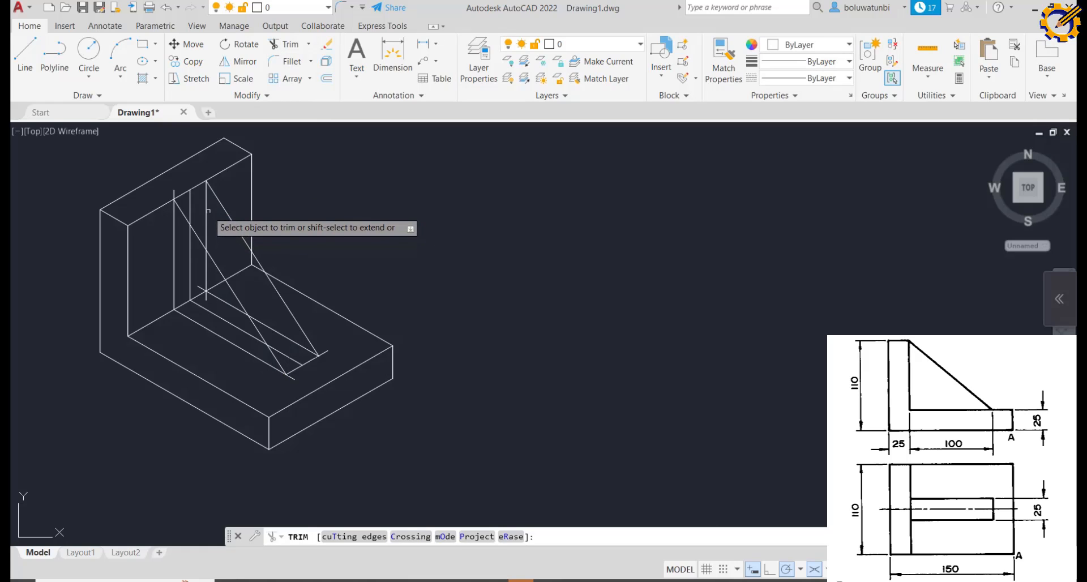
{"action": "left_click", "coordinate": [206, 218]}
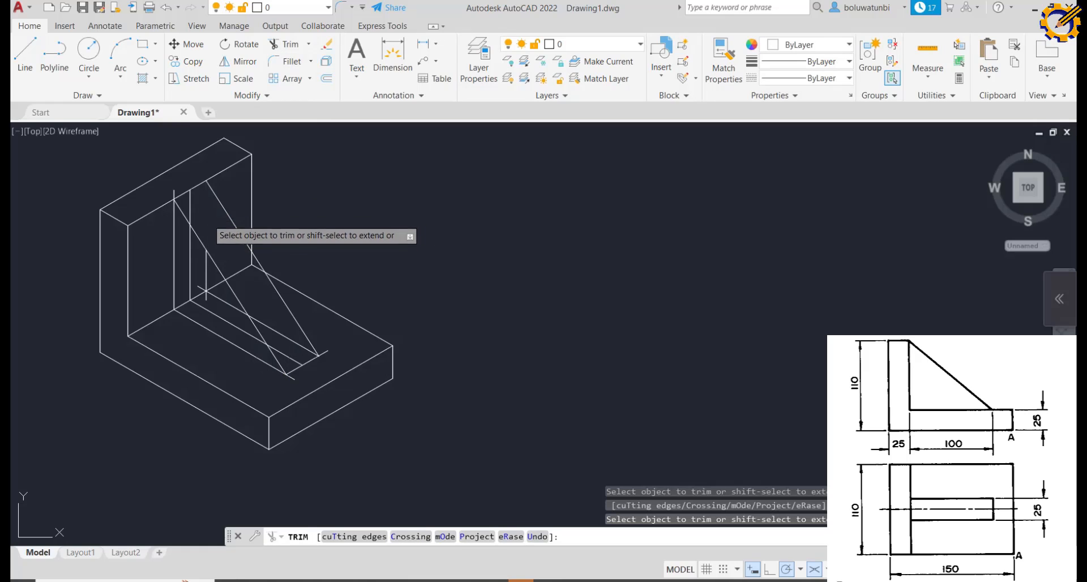
{"action": "left_click", "coordinate": [207, 267]}
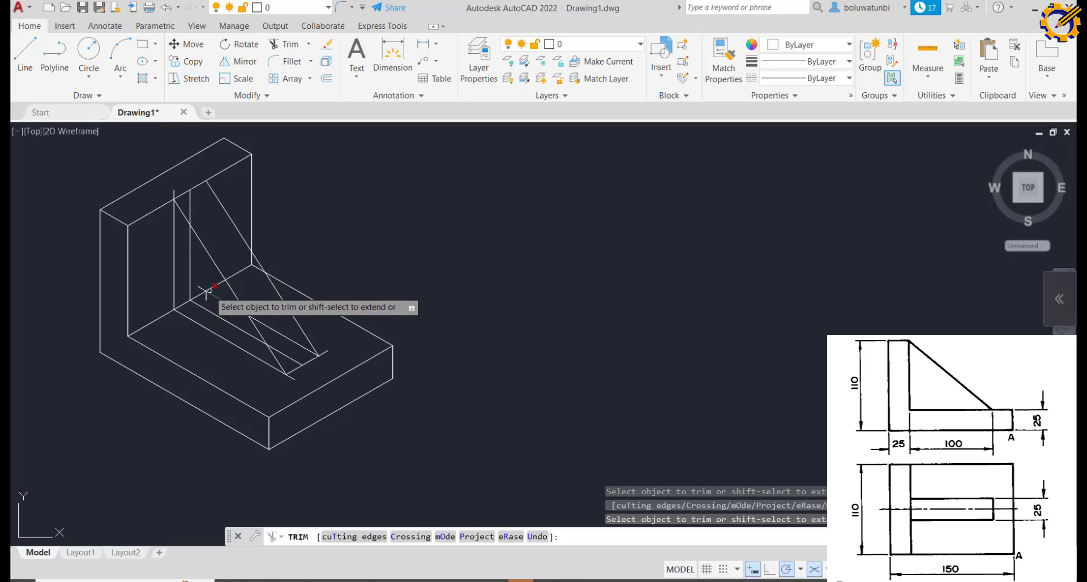
{"action": "left_click", "coordinate": [207, 293]}
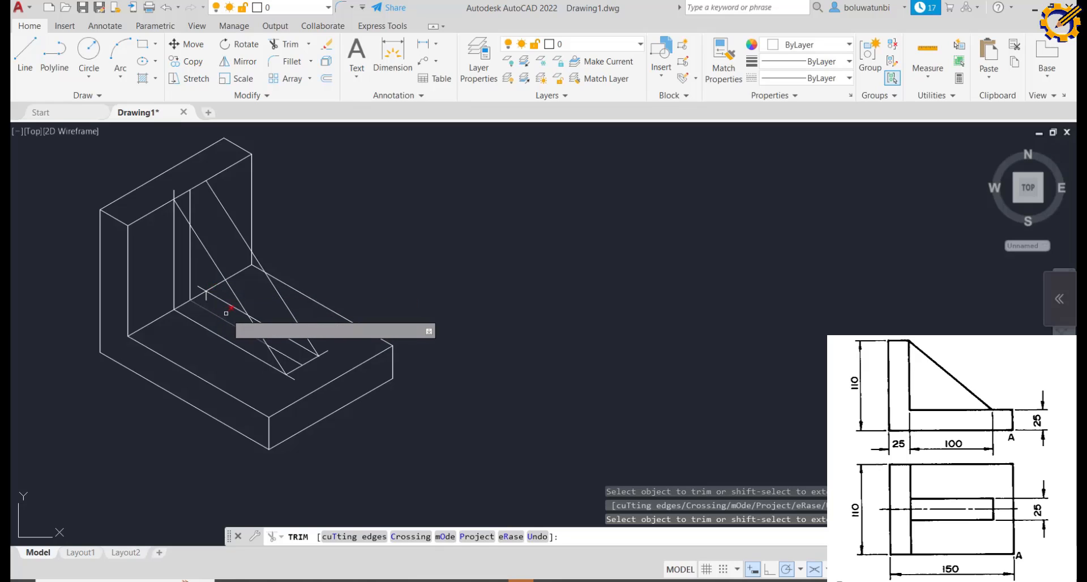
{"action": "left_click", "coordinate": [202, 288]}
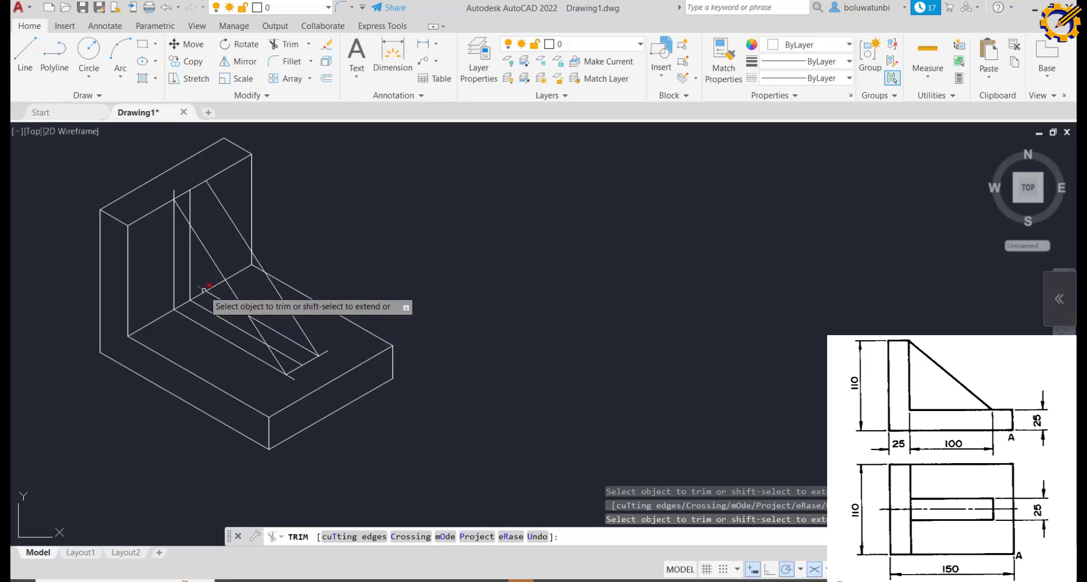
{"action": "left_click", "coordinate": [190, 249]}
{"action": "left_click", "coordinate": [190, 195]}
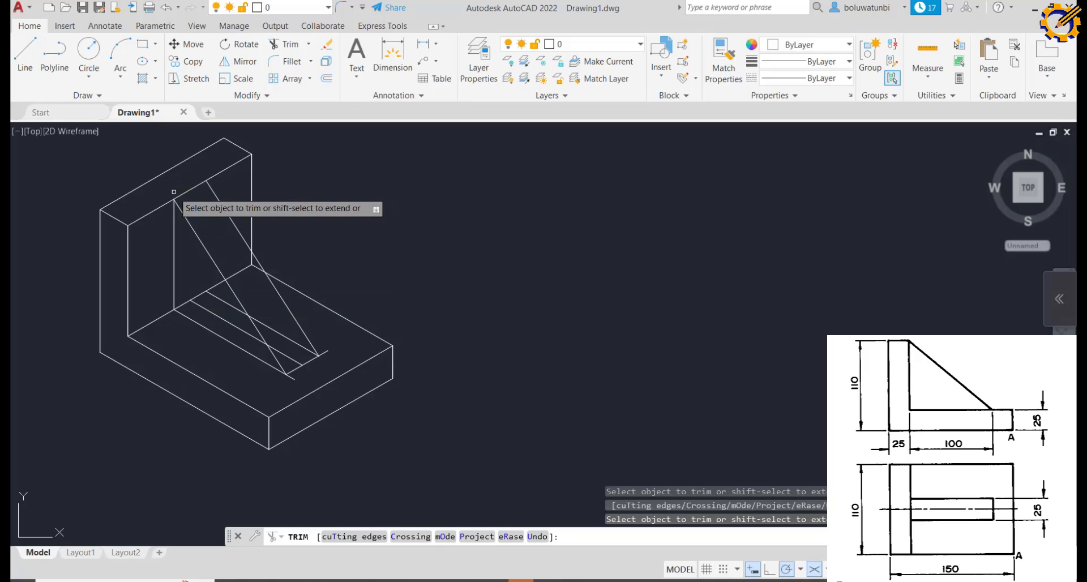
Trim away the rib's centre and far base lines, the overshoots at its foot, and the bracket edges hidden behind it
{"action": "left_click", "coordinate": [205, 308]}
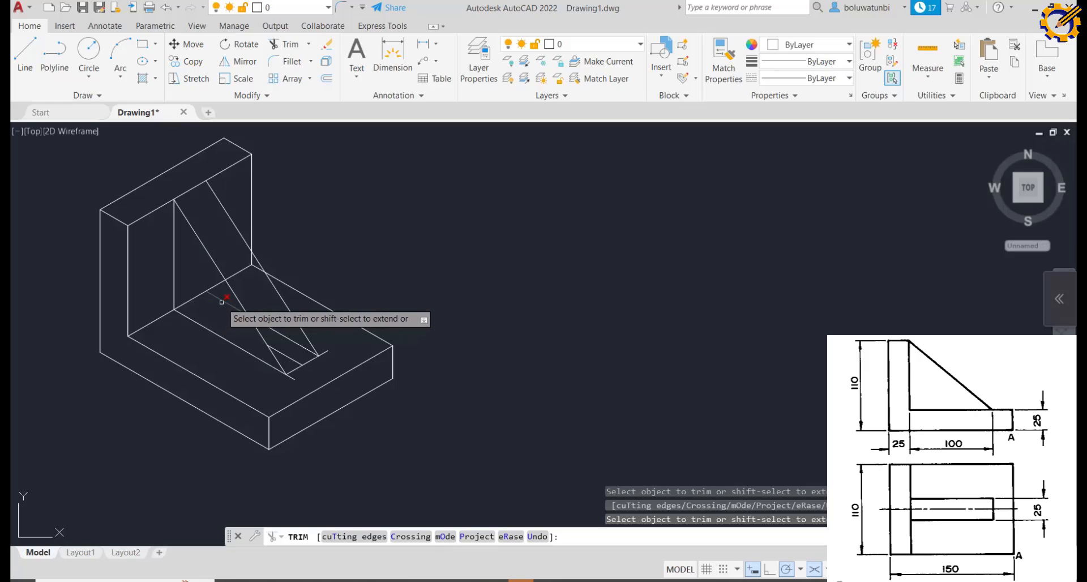
{"action": "left_click", "coordinate": [221, 301]}
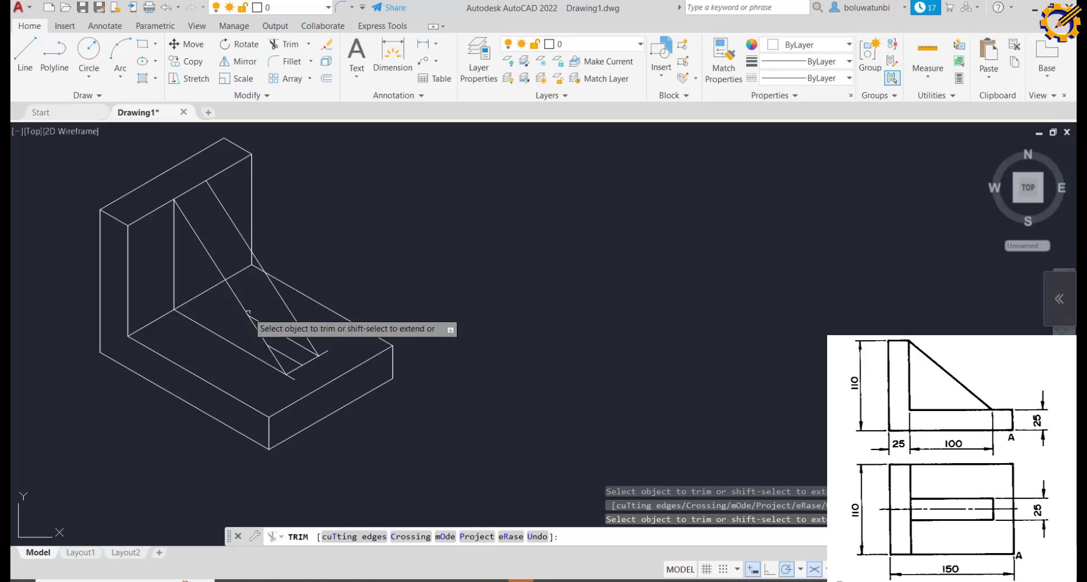
{"action": "left_click", "coordinate": [298, 360]}
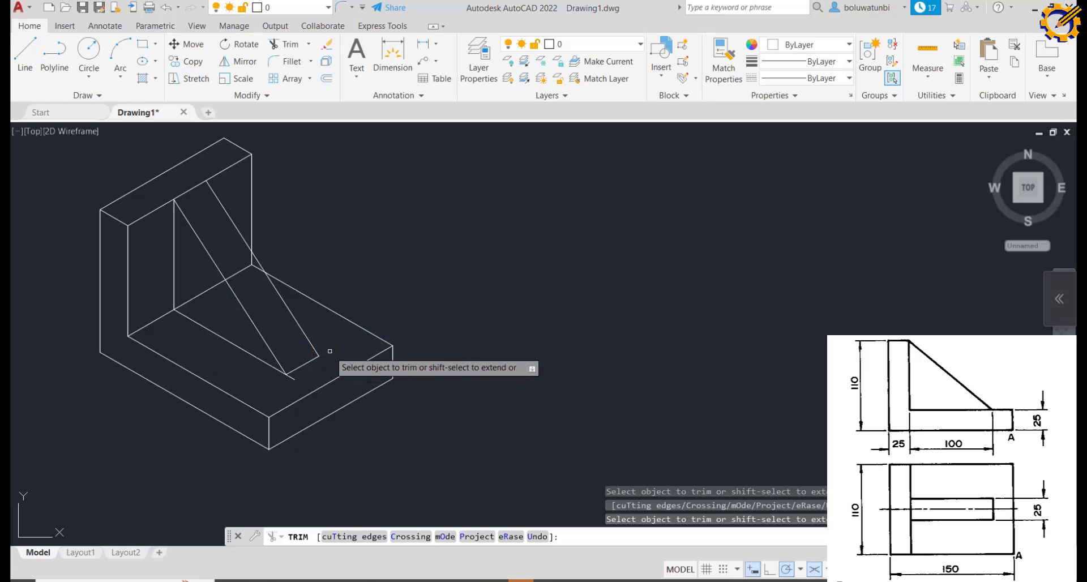
{"action": "left_click", "coordinate": [292, 377]}
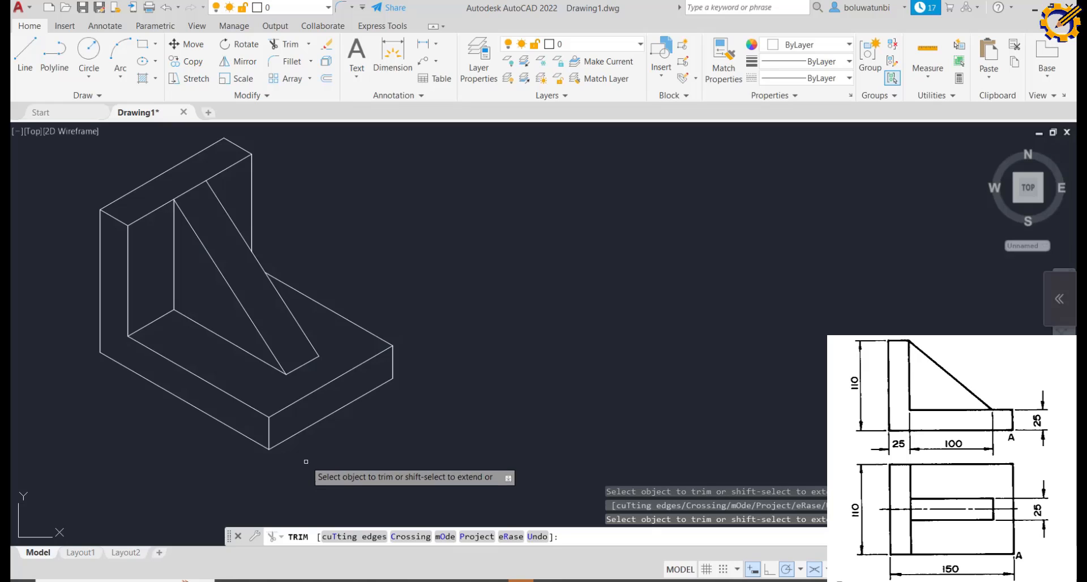
{"action": "key", "text": "Escape"}
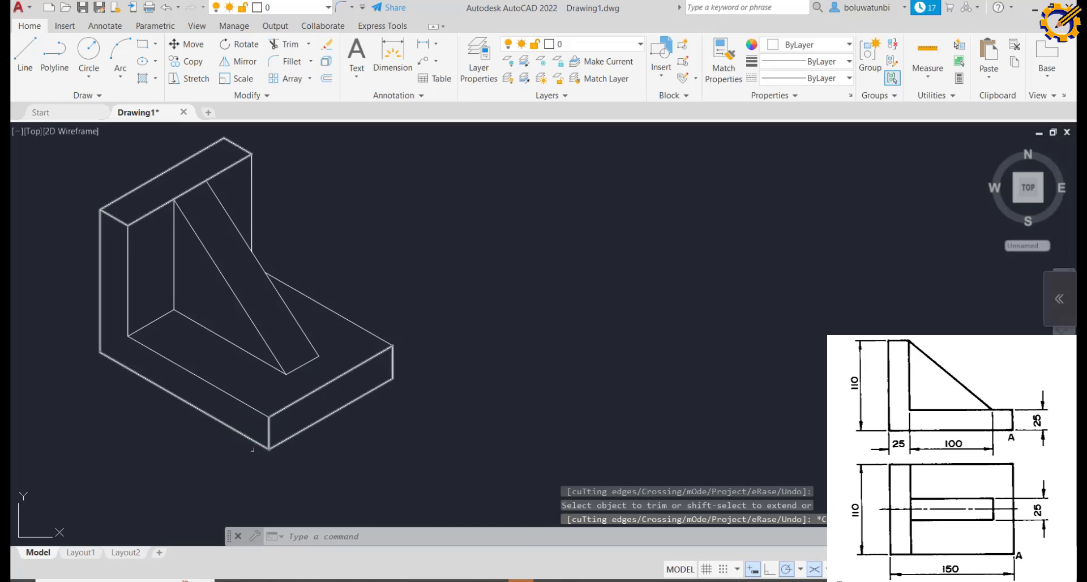
{"action": "mouse_move", "coordinate": [321, 445]}
{"action": "middle_mouse_down"}
{"action": "mouse_move", "coordinate": [425, 448]}
{"action": "mouse_move", "coordinate": [447, 475]}
{"action": "mouse_move", "coordinate": [488, 454]}
{"action": "mouse_move", "coordinate": [452, 471]}
{"action": "middle_mouse_up"}
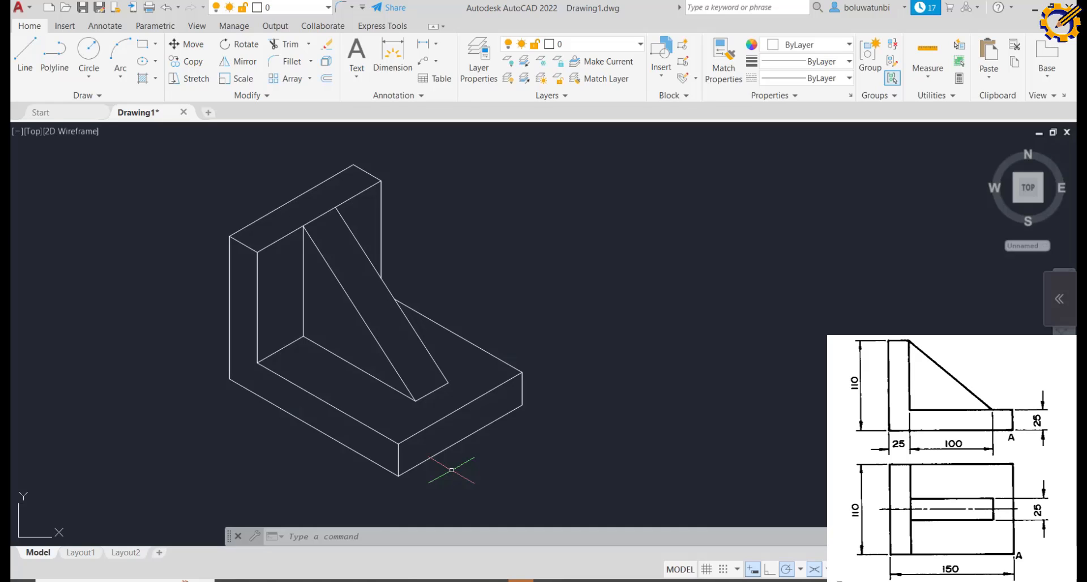
{"action": "left_click", "coordinate": [1059, 300]}
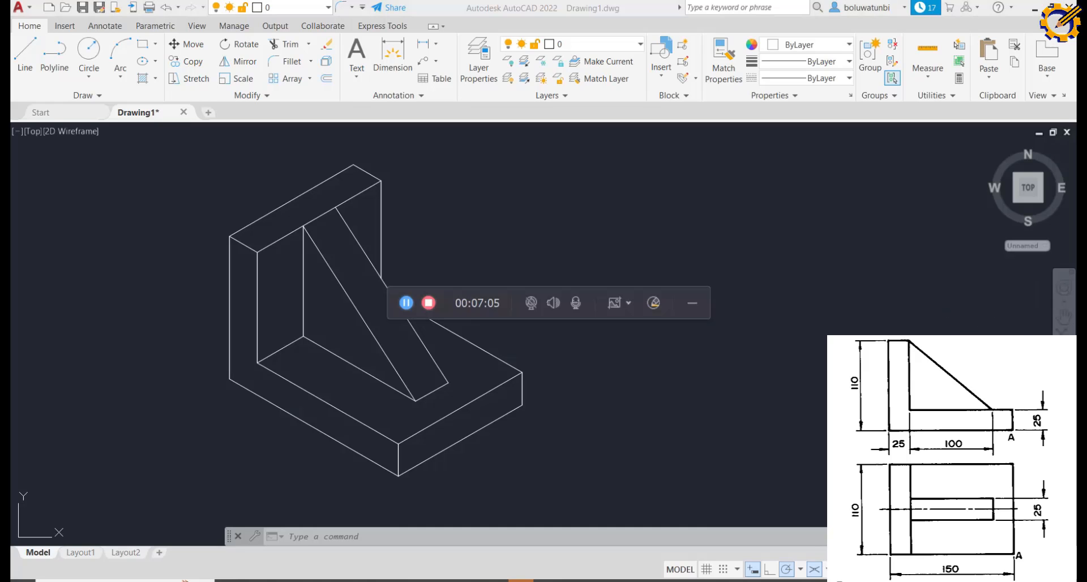